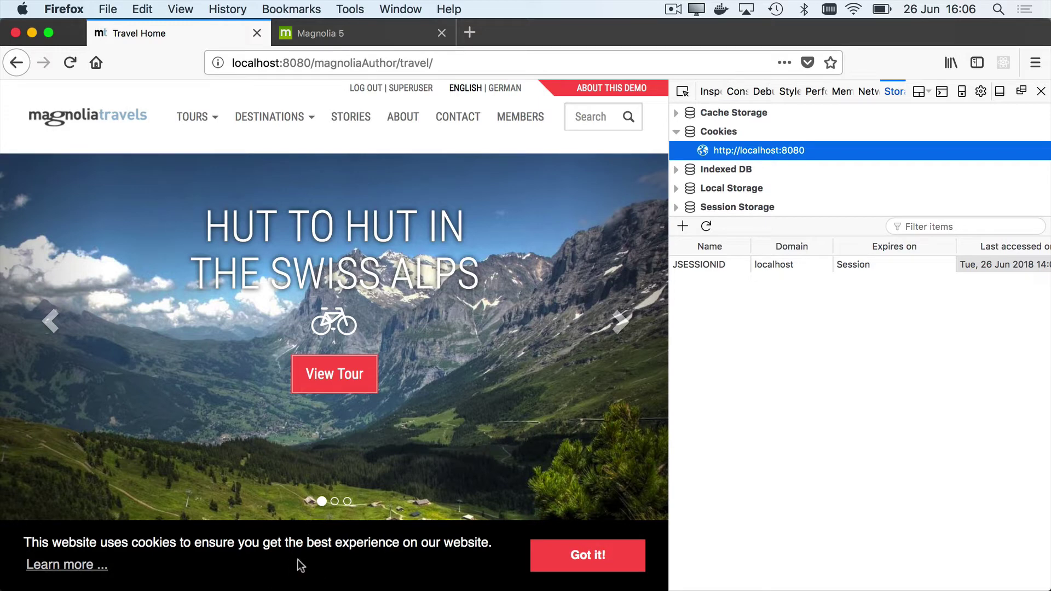
Step: On the About > Our Company page, accept the cookie banner and inspect the cookieconsent cookie
{"action": "left_click", "coordinate": [412, 126]}
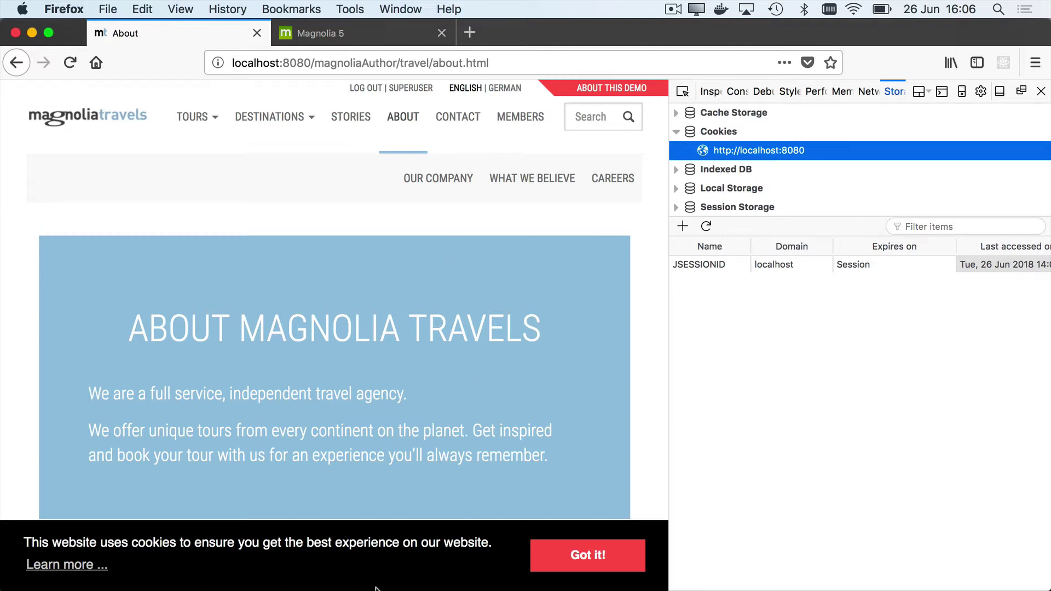
{"action": "left_click", "coordinate": [451, 172]}
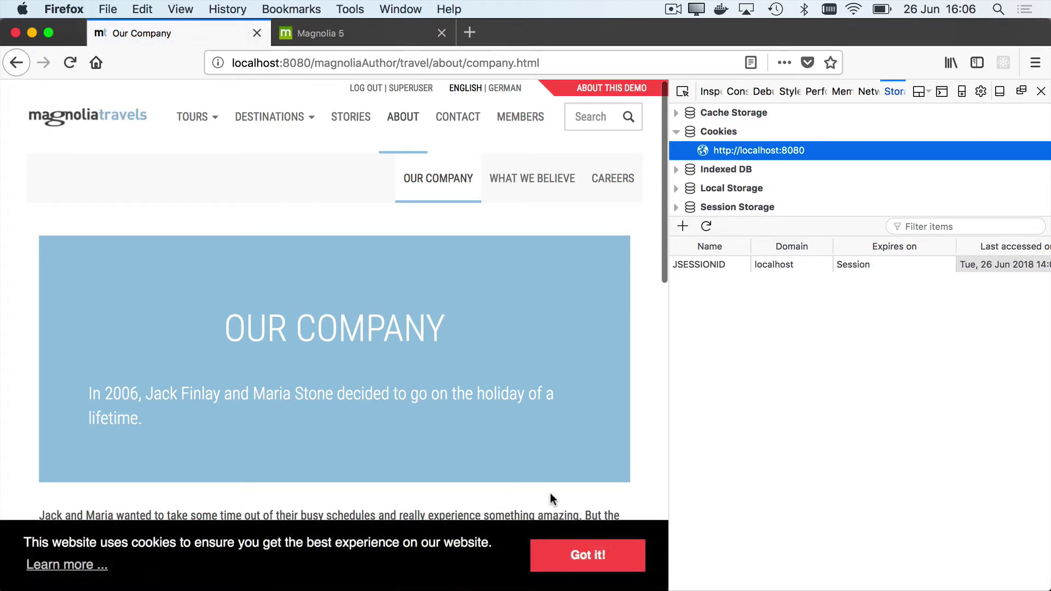
{"action": "left_click", "coordinate": [587, 557]}
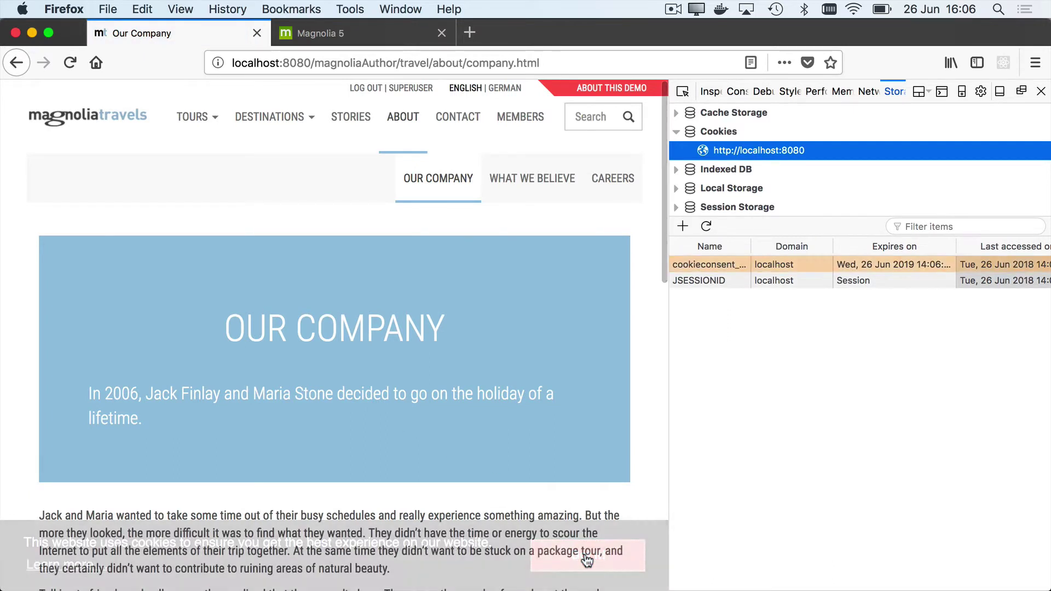
{"action": "left_click", "coordinate": [726, 263]}
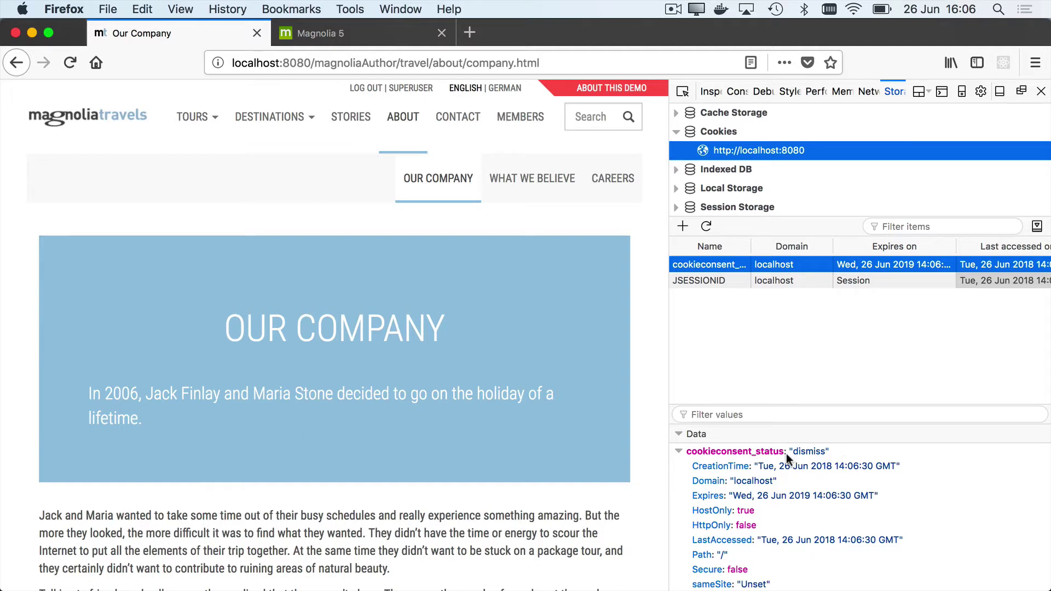
Step: Visit the Contact and About pages to set the _ga, _gid and _gat cookies
{"action": "left_click", "coordinate": [450, 126]}
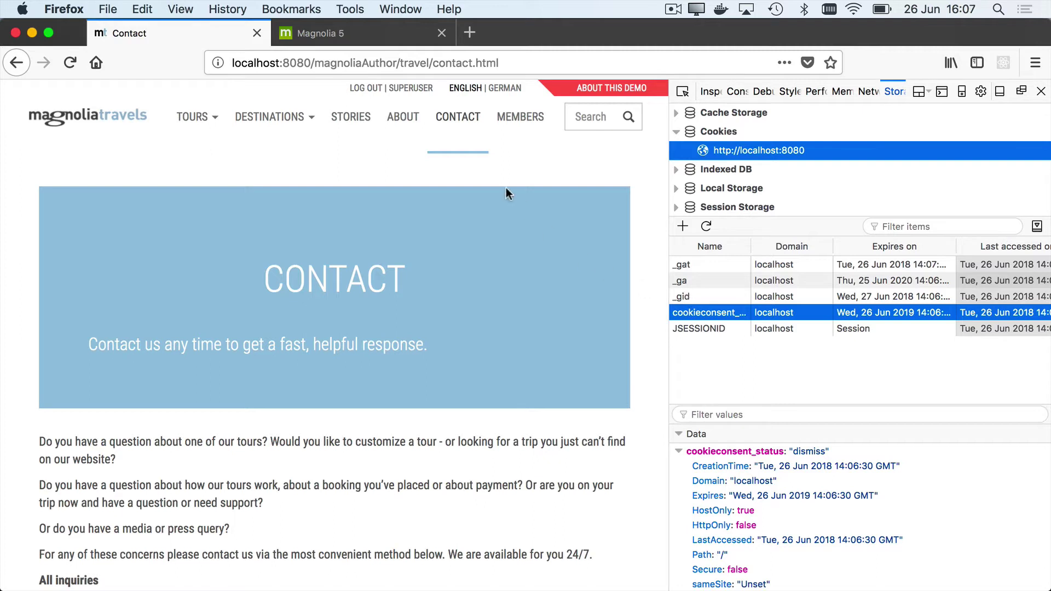
{"action": "left_click", "coordinate": [403, 121]}
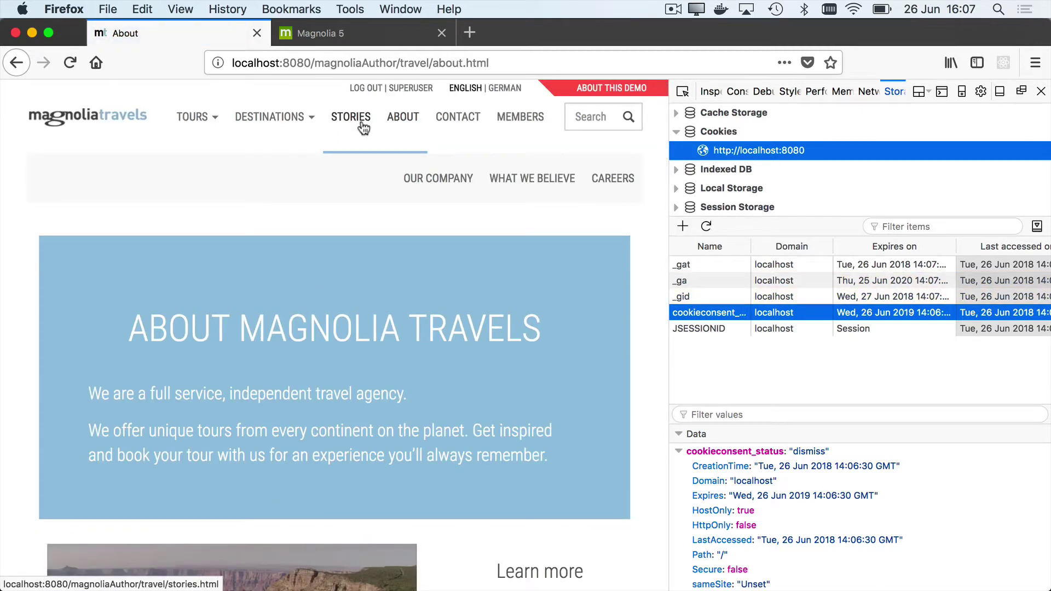
{"action": "left_click", "coordinate": [353, 37]}
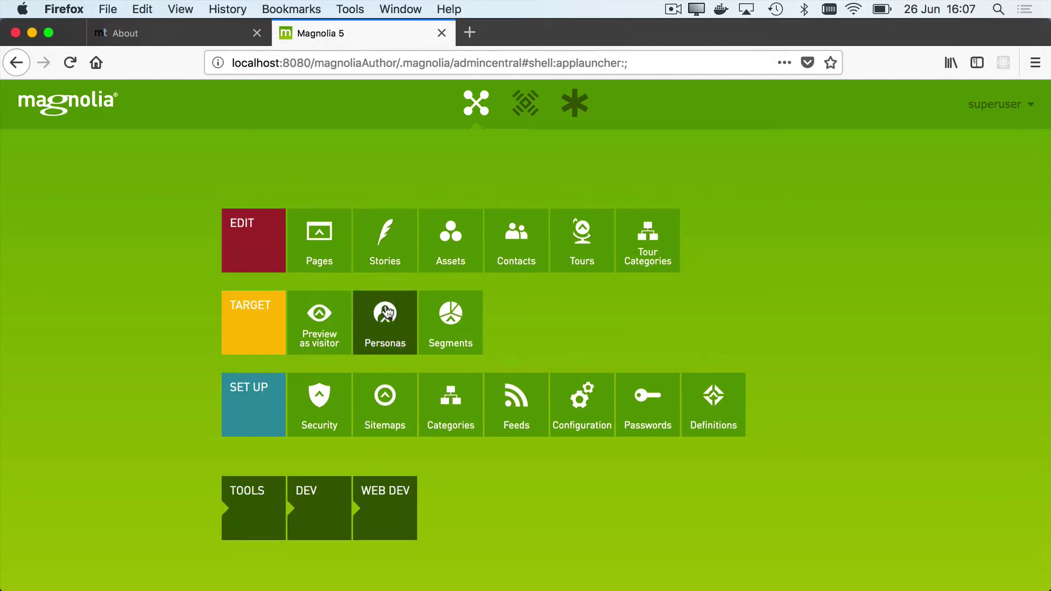
Step: Launch the Cookies app from the TOOLS group of the app launcher
{"action": "left_click", "coordinate": [260, 512]}
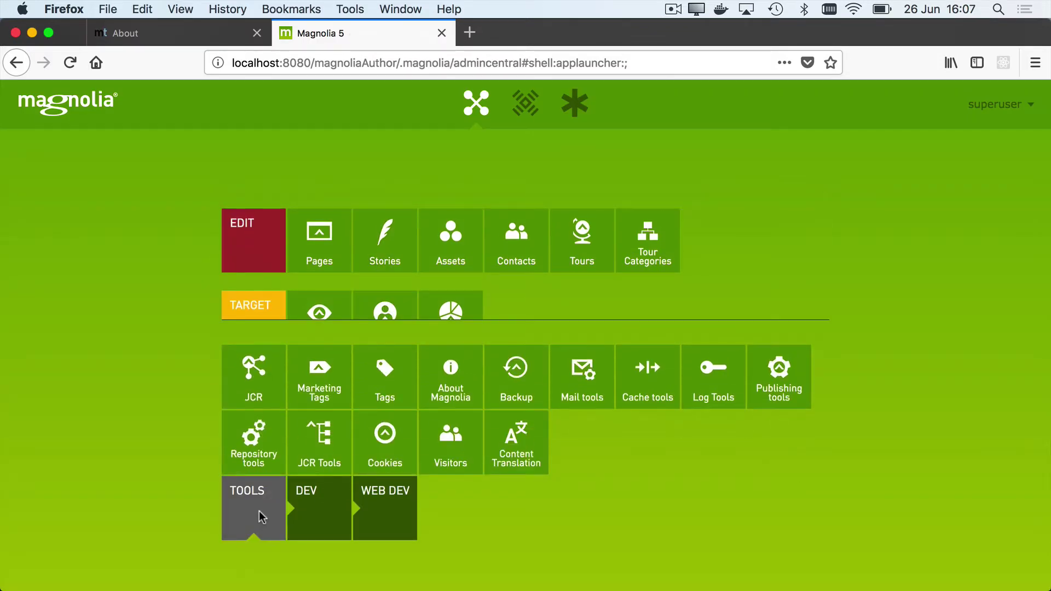
{"action": "left_click", "coordinate": [391, 447]}
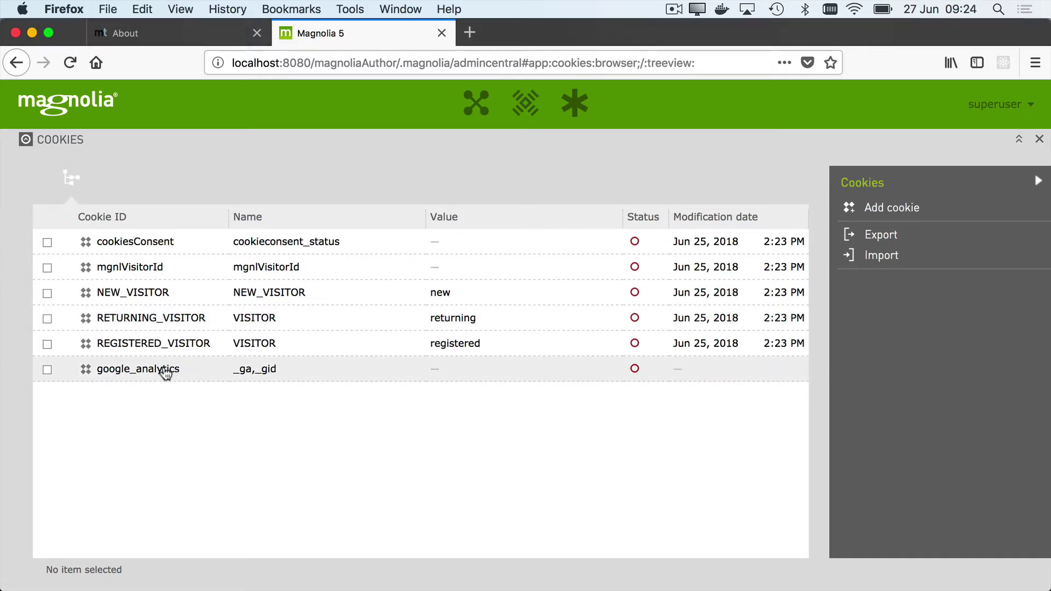
Step: Open the google_analytics cookie's edit form, then switch to the GDPR and cookies documentation in Safari
{"action": "double_click", "coordinate": [165, 371]}
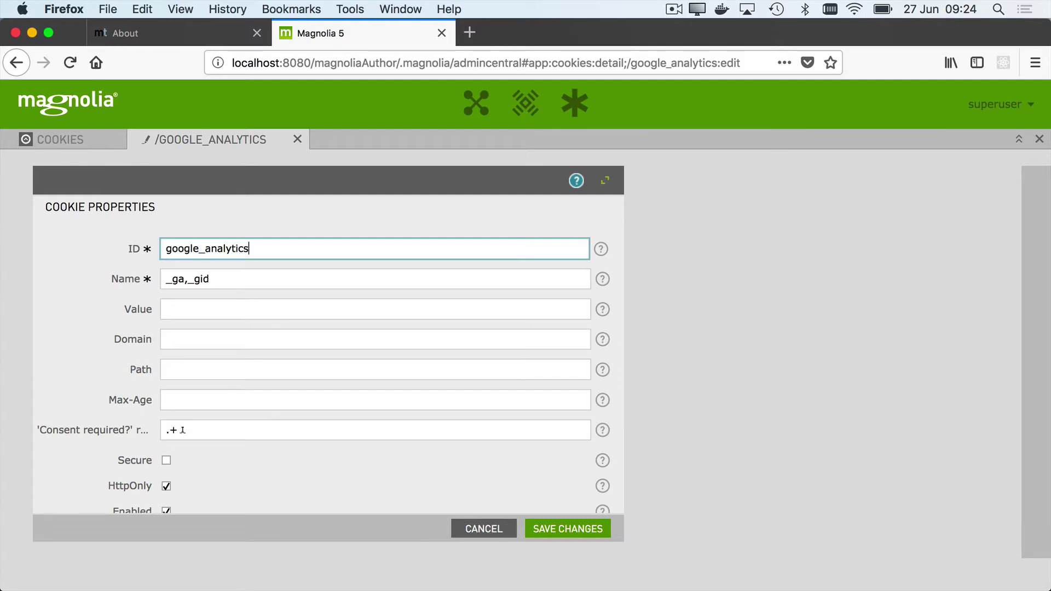
{"action": "key", "text": "super+Tab"}
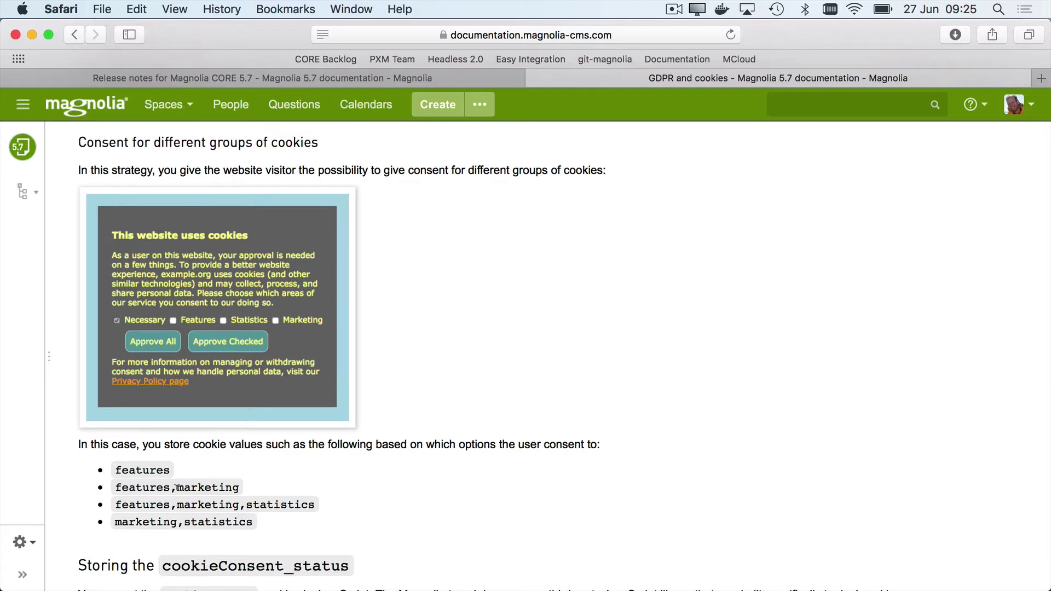
Step: Highlight the example consent values marketing and statistics, then return to Firefox
{"action": "left_click_drag", "start_coordinate": [176, 487], "coordinate": [240, 487]}
{"action": "left_click_drag", "start_coordinate": [184, 522], "coordinate": [253, 523]}
{"action": "left_click", "coordinate": [326, 483]}
{"action": "key", "text": "super+Tab"}
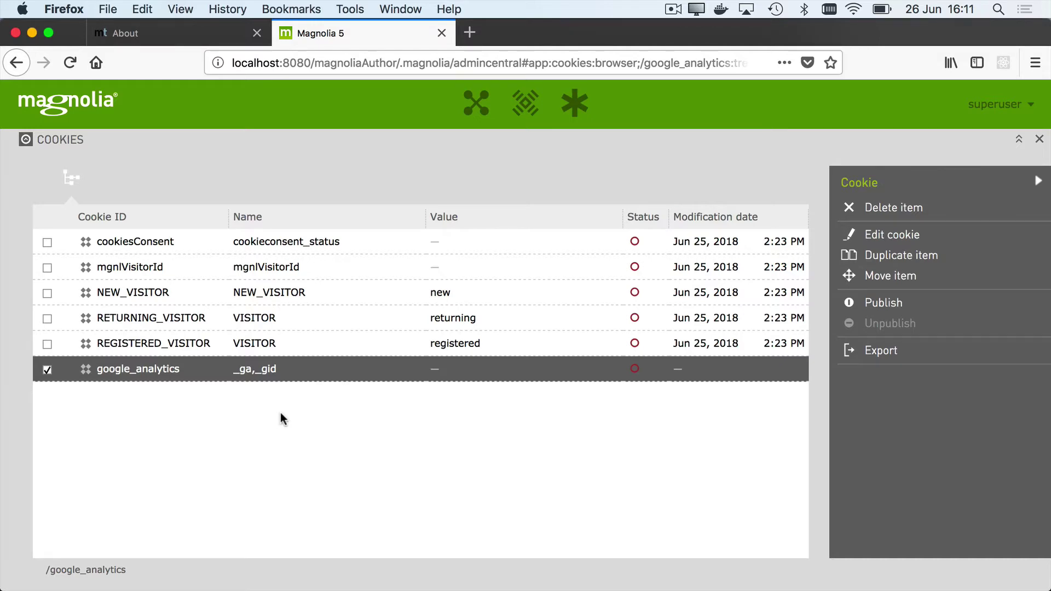
Step: Close Cookies and edit the Google Analytics tag in the Marketing Tags app
{"action": "left_click", "coordinate": [1038, 141]}
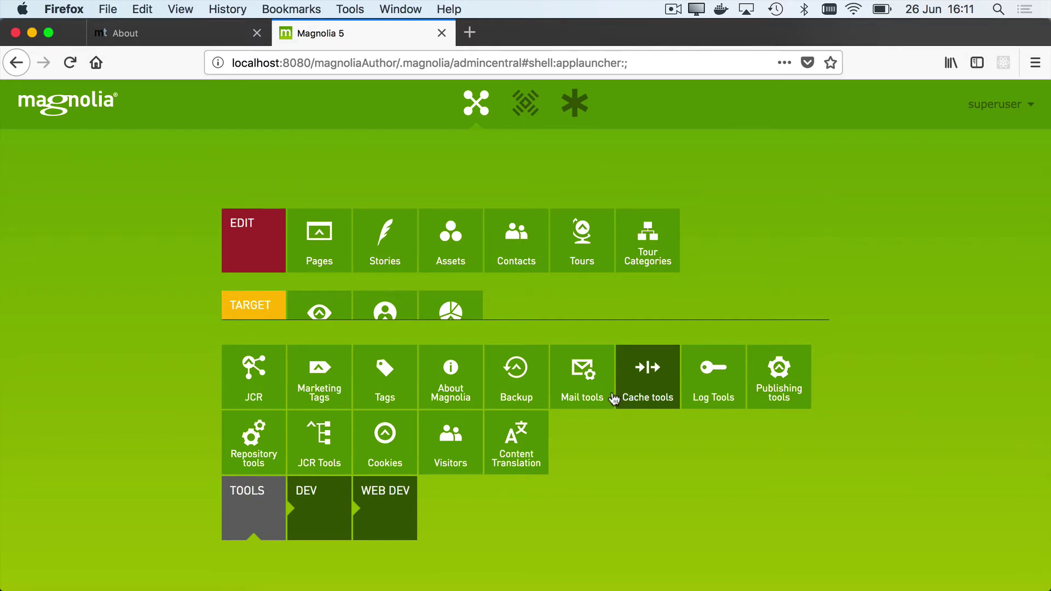
{"action": "left_click", "coordinate": [324, 377]}
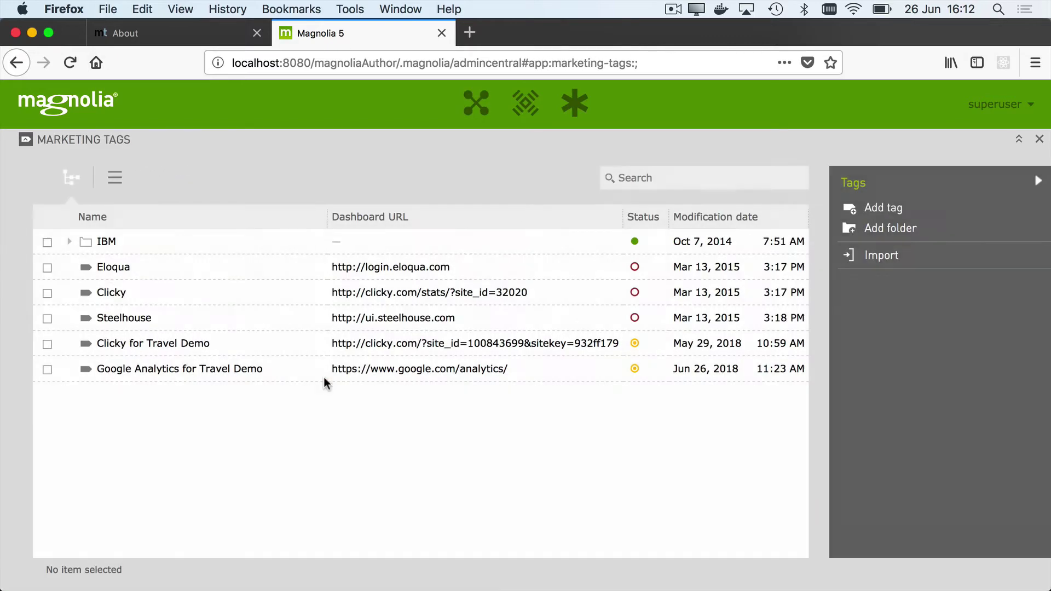
{"action": "right_click", "coordinate": [225, 370]}
{"action": "left_click", "coordinate": [260, 391]}
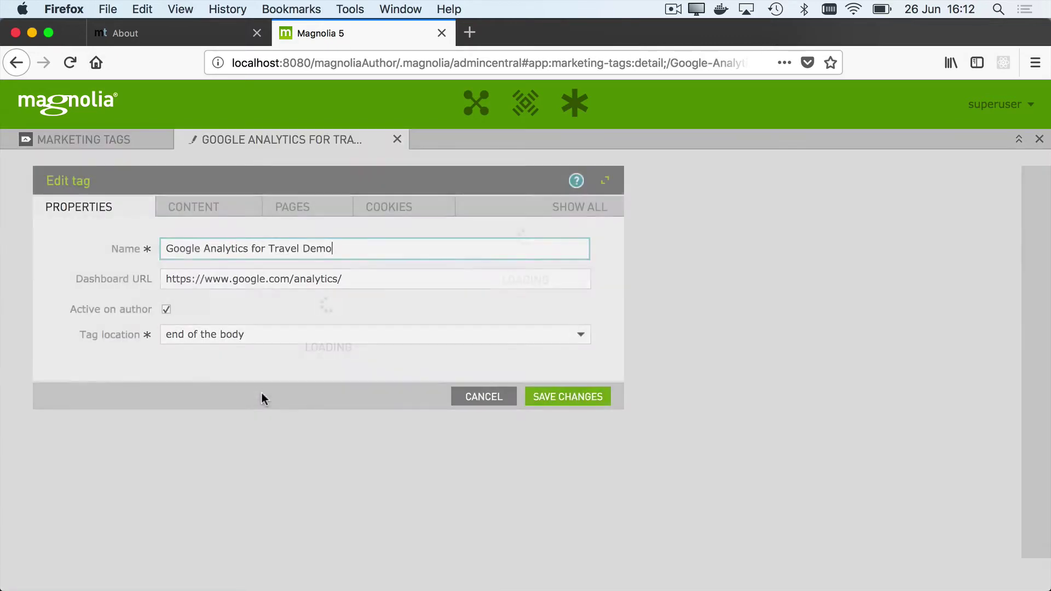
Step: Review the tag's tracking script on CONTENT and its google_analytics cookie on COOKIES
{"action": "left_click", "coordinate": [215, 208]}
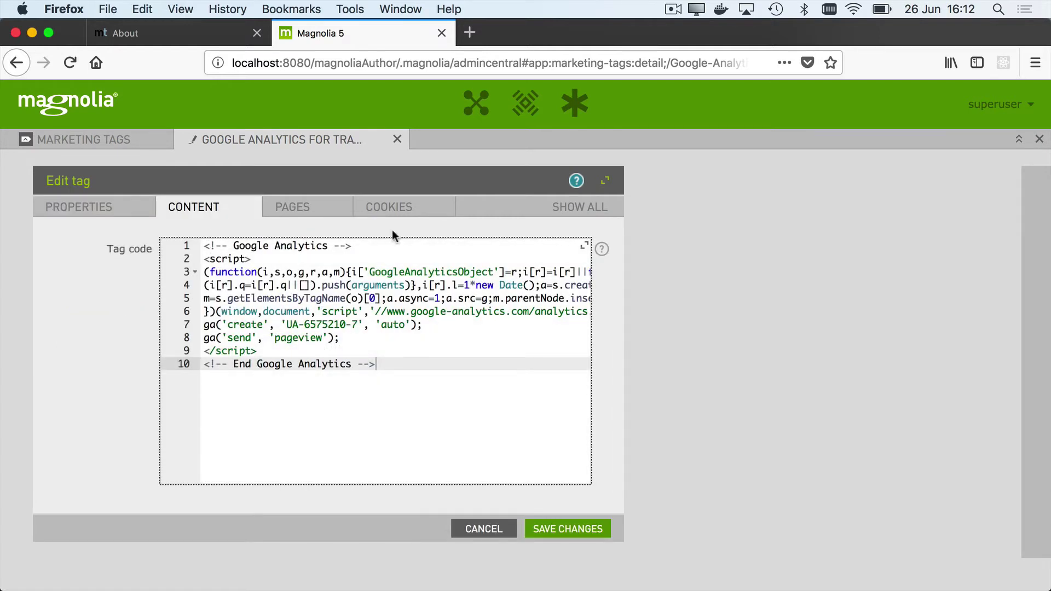
{"action": "left_click", "coordinate": [393, 210]}
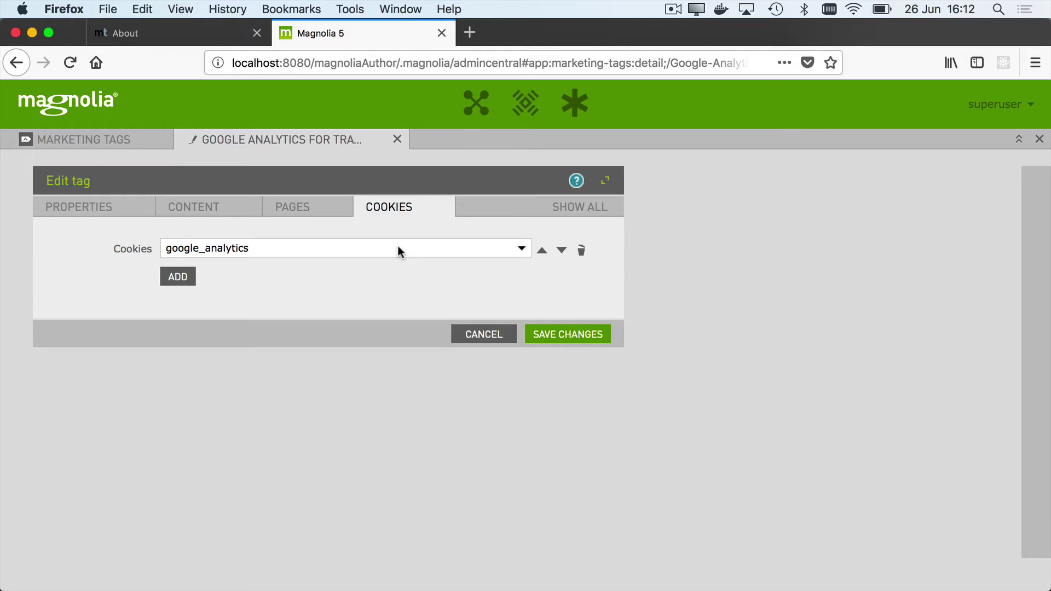
{"action": "left_click", "coordinate": [476, 106]}
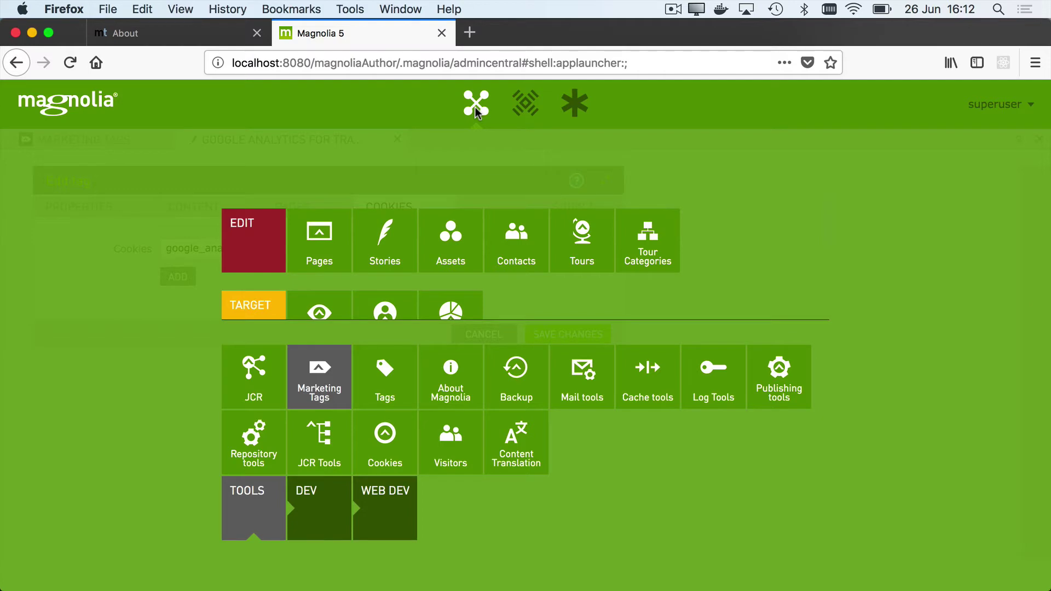
Step: Open travel > contact in the page editor and select its Form (GDPR) Store Data component
{"action": "left_click", "coordinate": [315, 236]}
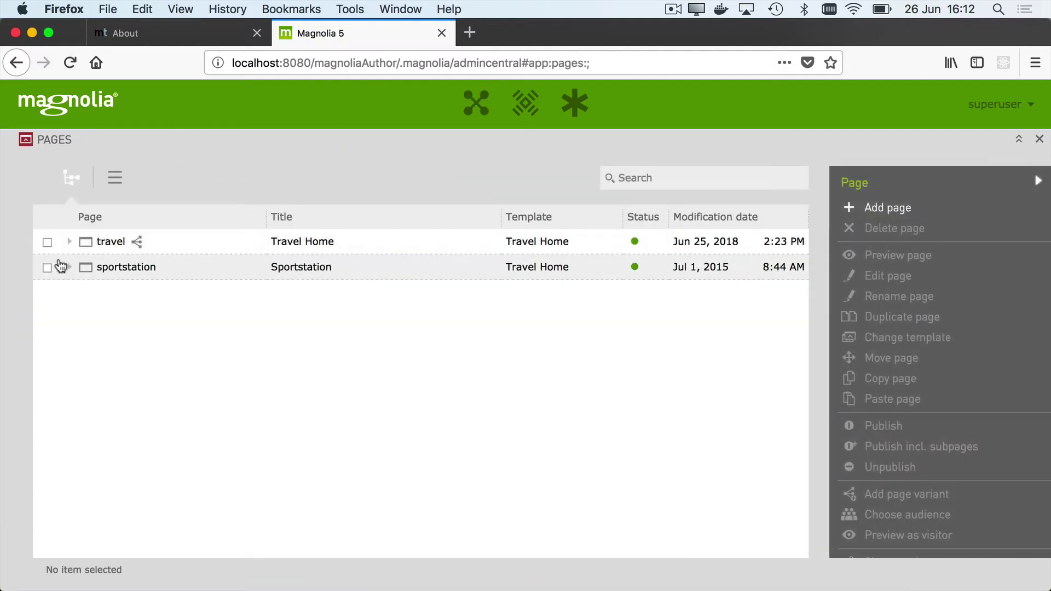
{"action": "left_click", "coordinate": [69, 242]}
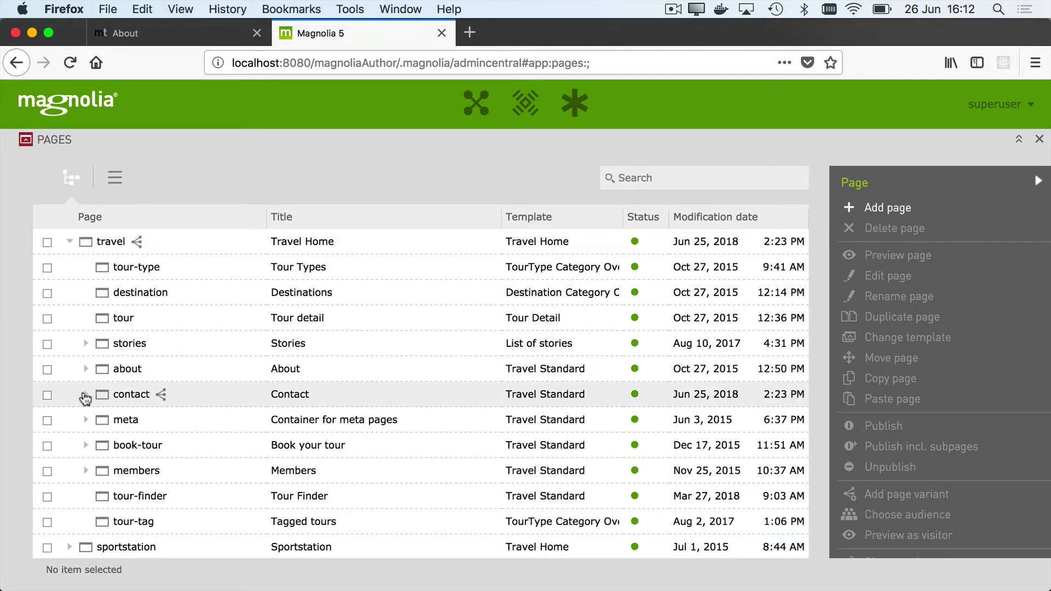
{"action": "left_click", "coordinate": [85, 395]}
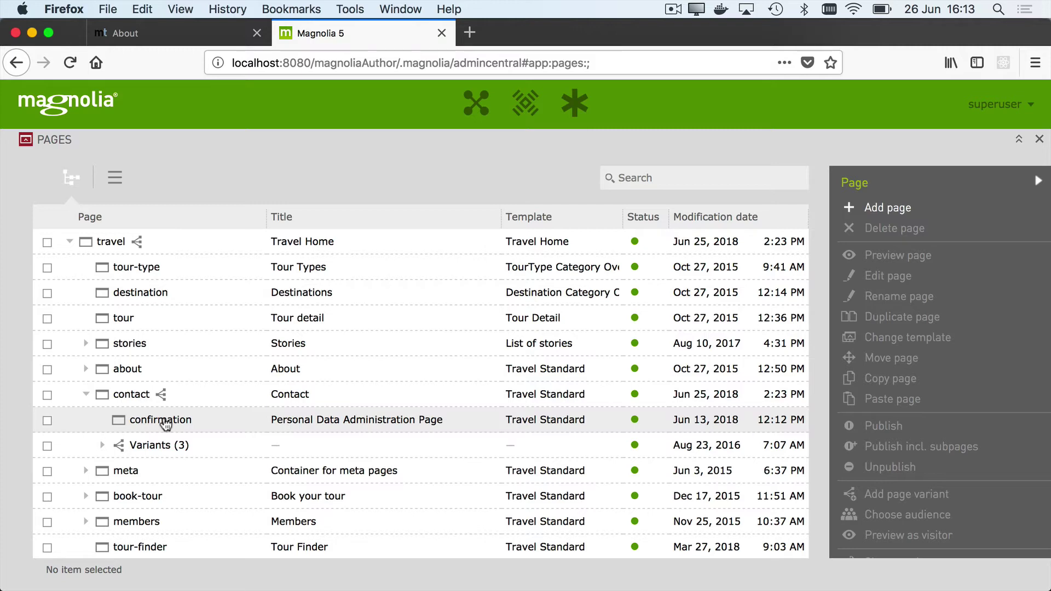
{"action": "double_click", "coordinate": [135, 395]}
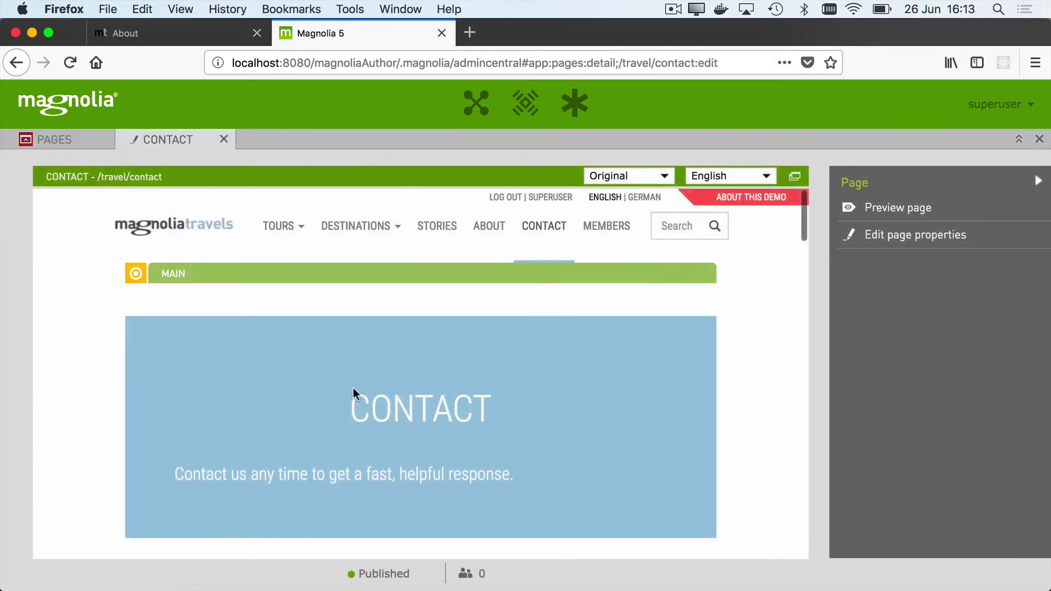
{"action": "scroll", "coordinate": [356, 399], "scroll_direction": "down", "scroll_amount": 3}
{"action": "scroll", "coordinate": [357, 394], "scroll_direction": "up", "scroll_amount": 2}
{"action": "scroll", "coordinate": [357, 394], "scroll_direction": "down", "scroll_amount": 10}
{"action": "left_click", "coordinate": [655, 260]}
{"action": "left_click", "coordinate": [703, 262]}
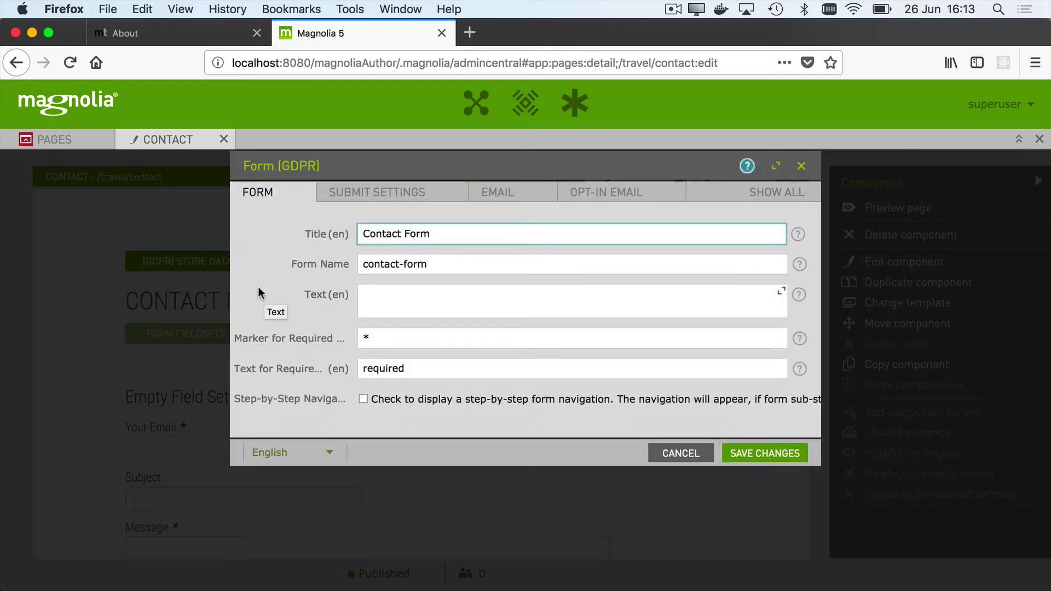
{"action": "left_click", "coordinate": [512, 196]}
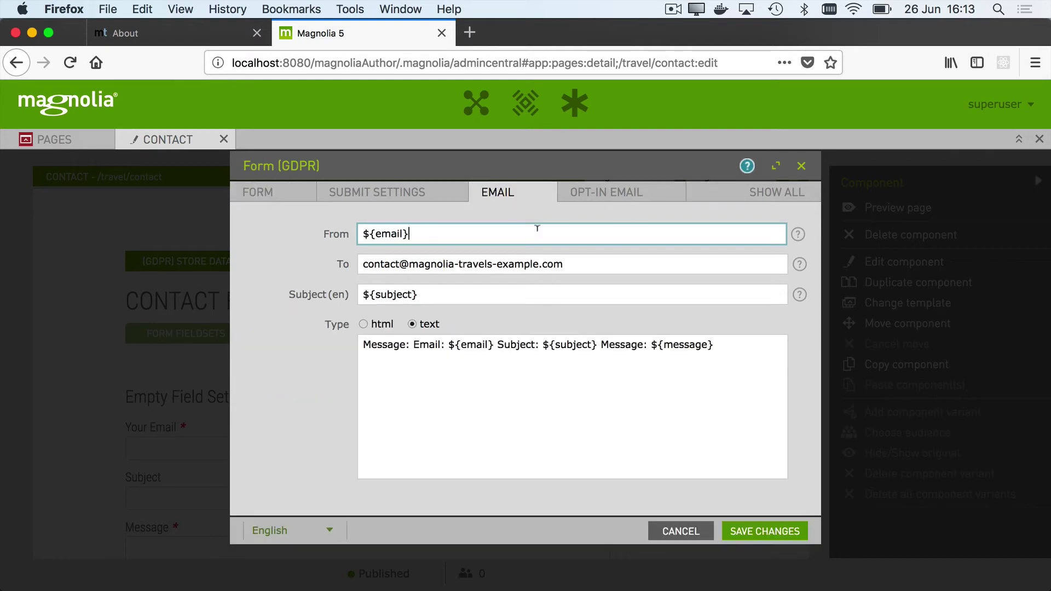
{"action": "left_click", "coordinate": [599, 198]}
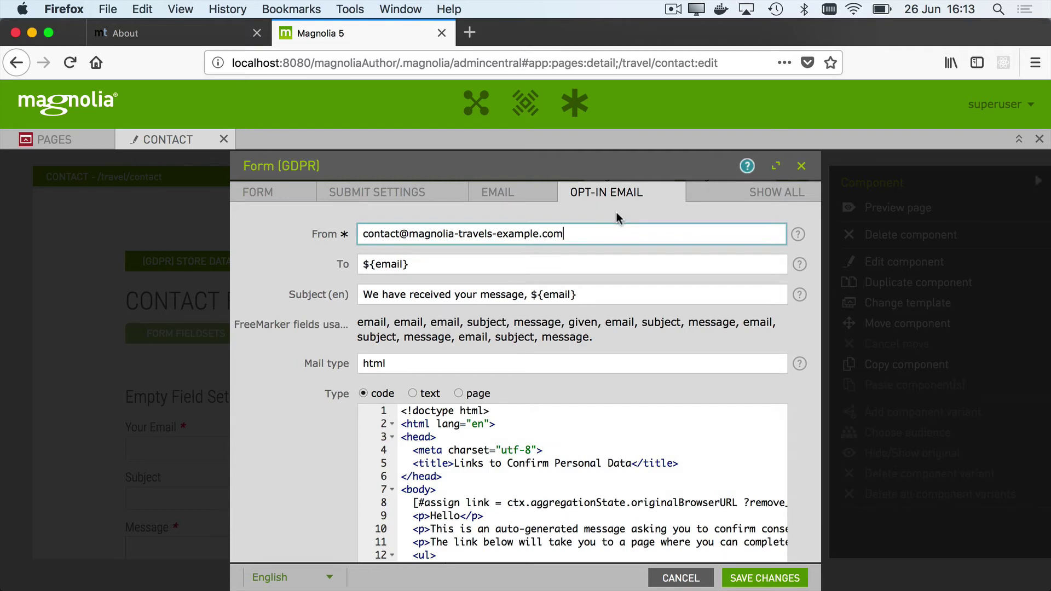
{"action": "scroll", "coordinate": [555, 488], "scroll_direction": "down", "scroll_amount": 5}
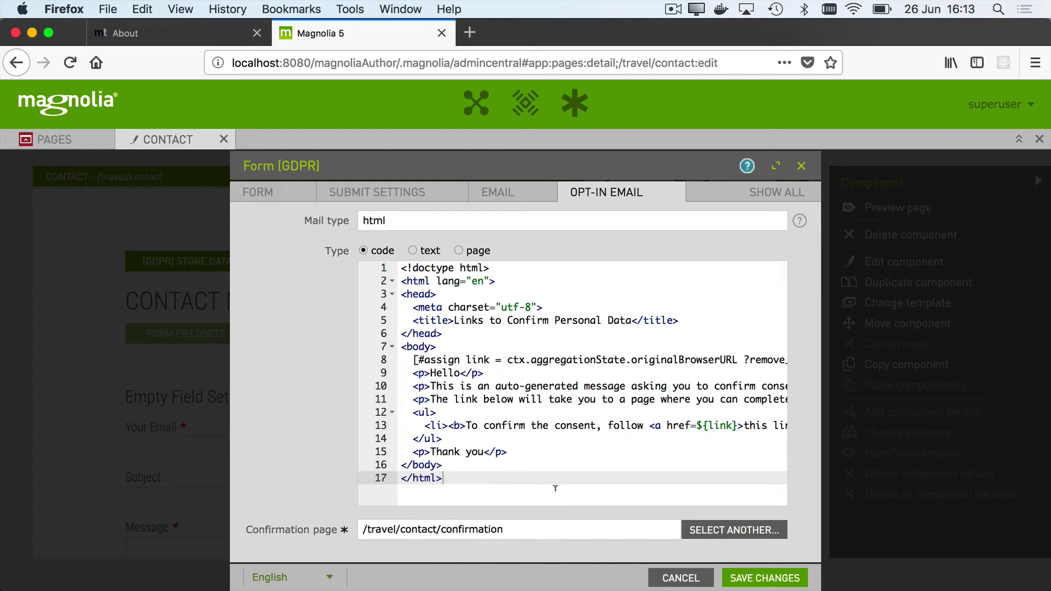
{"action": "left_click", "coordinate": [665, 577]}
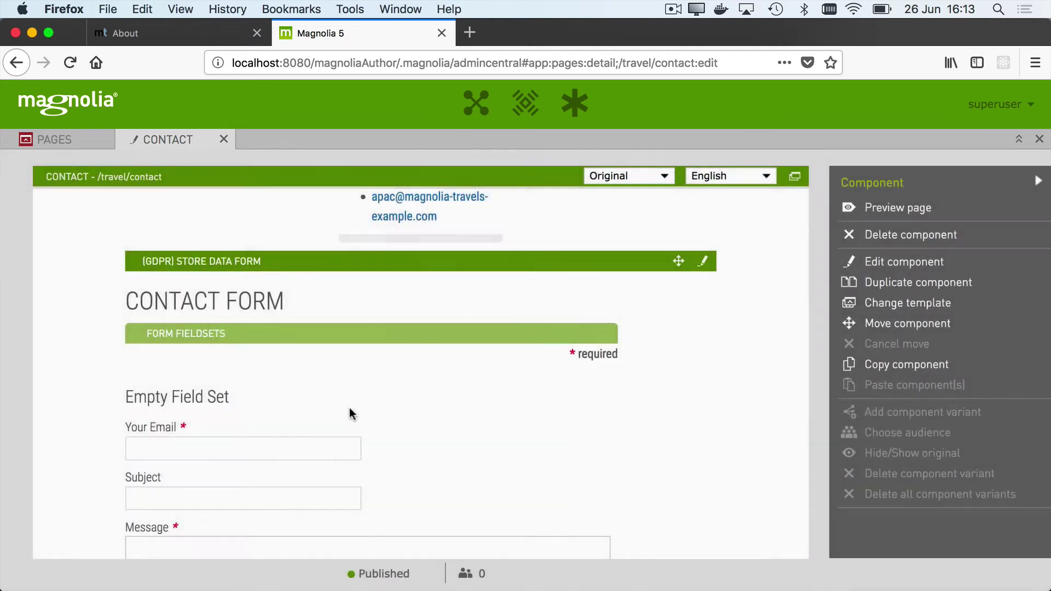
Step: Fill the Contact form with the visitor's e-mail address, subject '5.7' and message 'Can I have a cookie'
{"action": "left_click", "coordinate": [193, 37]}
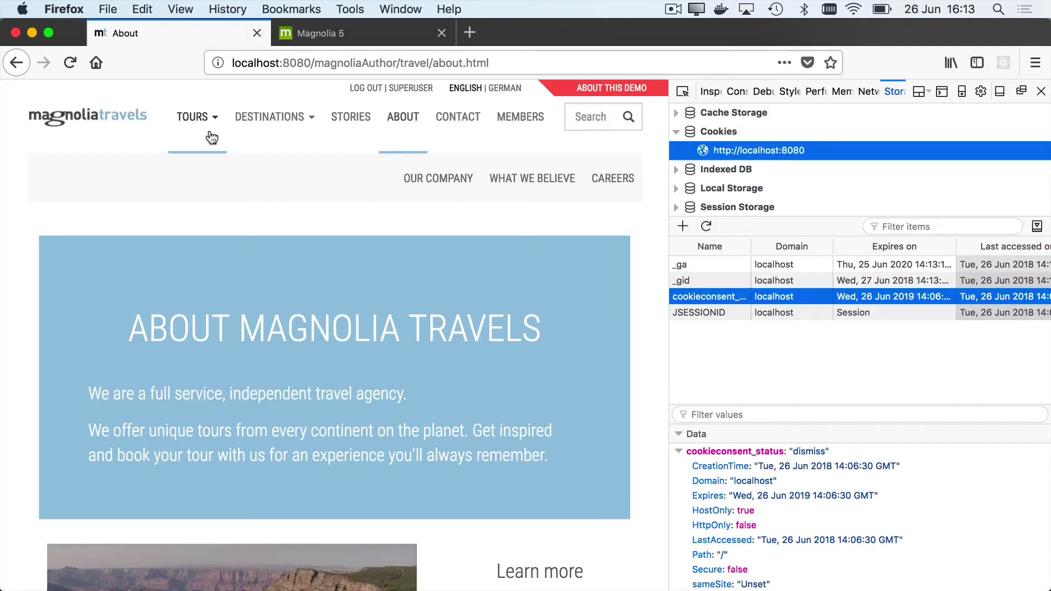
{"action": "left_click", "coordinate": [453, 130]}
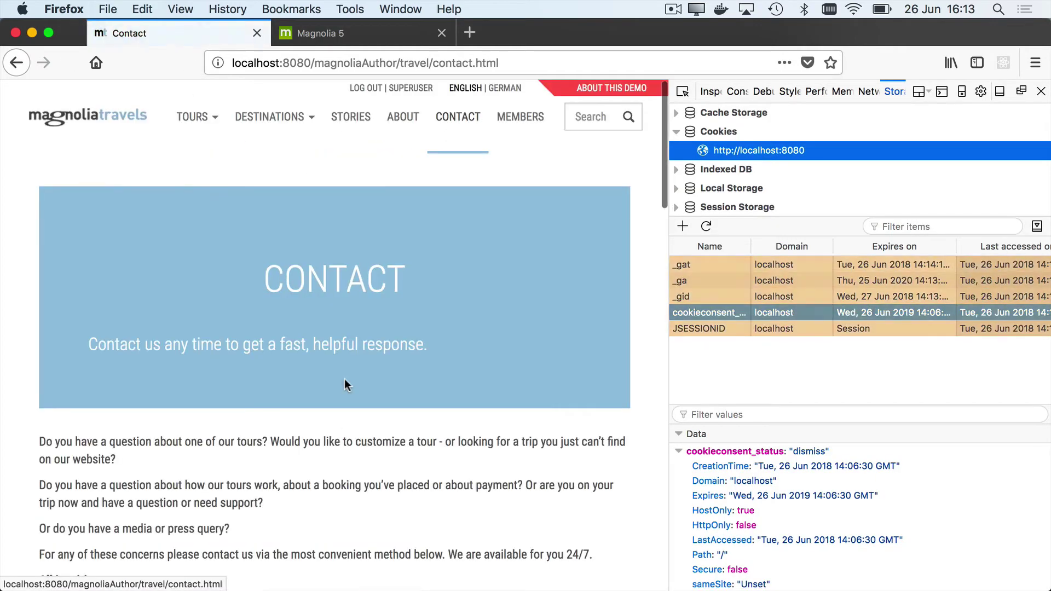
{"action": "scroll", "coordinate": [328, 482], "scroll_direction": "down", "scroll_amount": 2}
{"action": "scroll", "coordinate": [326, 505], "scroll_direction": "down", "scroll_amount": 15}
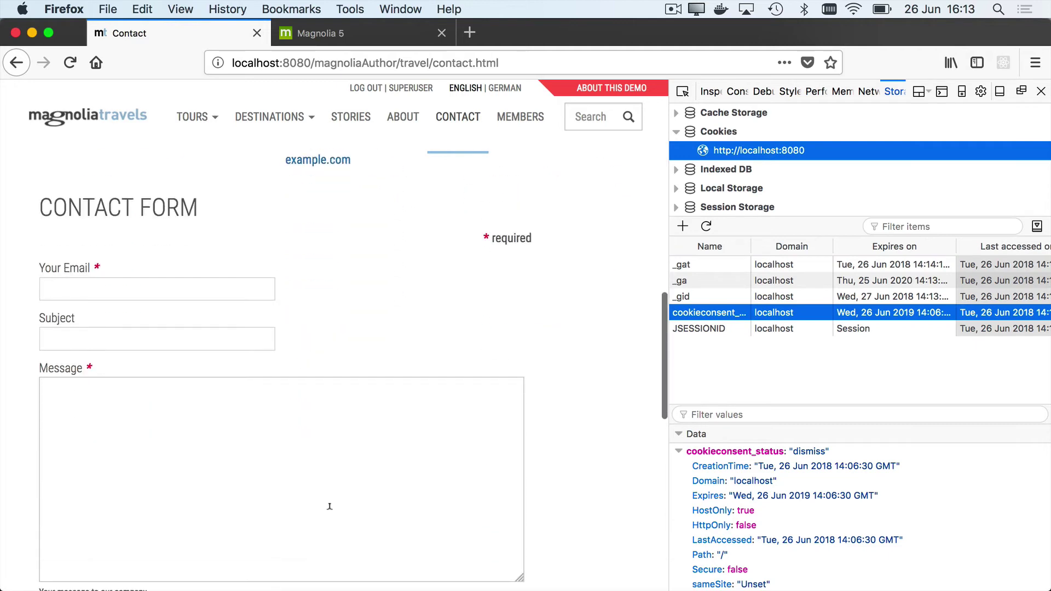
{"action": "left_click", "coordinate": [118, 291]}
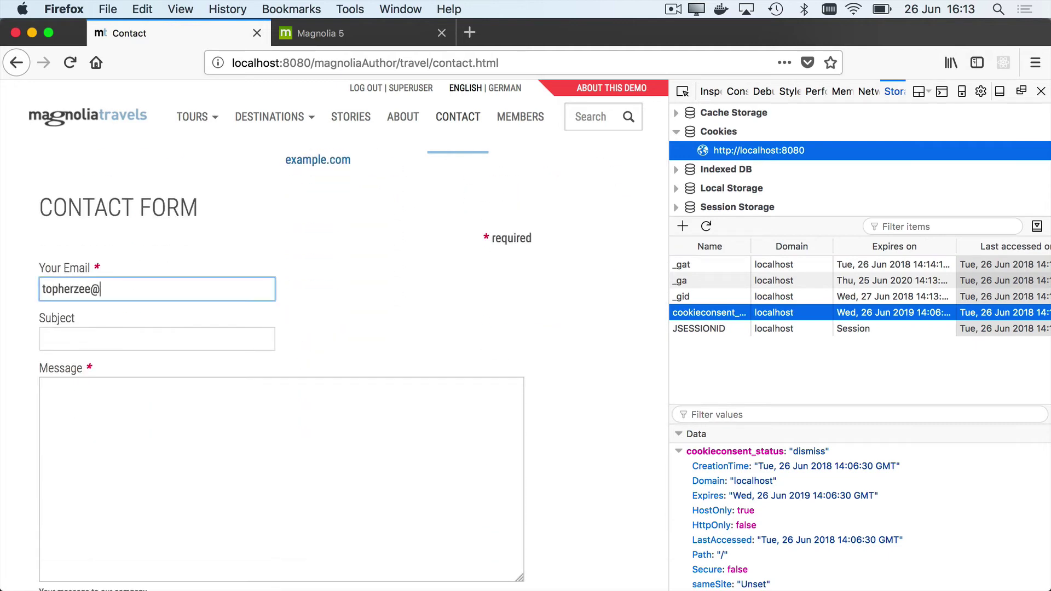
{"action": "key", "text": "Tab"}
{"action": "type", "text": "5.7"}
{"action": "key", "text": "Tab"}
{"action": "type", "text": "Can I have a cookie"}
Step: Submit the contact form and close the developer tools to see the full page
{"action": "scroll", "coordinate": [501, 383], "scroll_direction": "down", "scroll_amount": 5}
{"action": "left_click", "coordinate": [502, 383]}
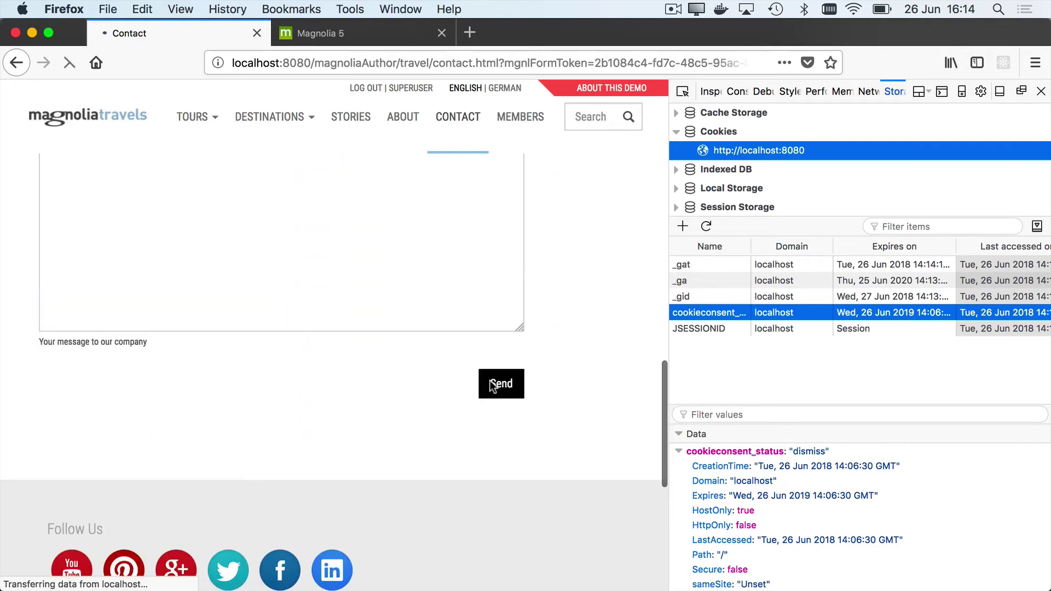
{"action": "left_click", "coordinate": [1040, 90]}
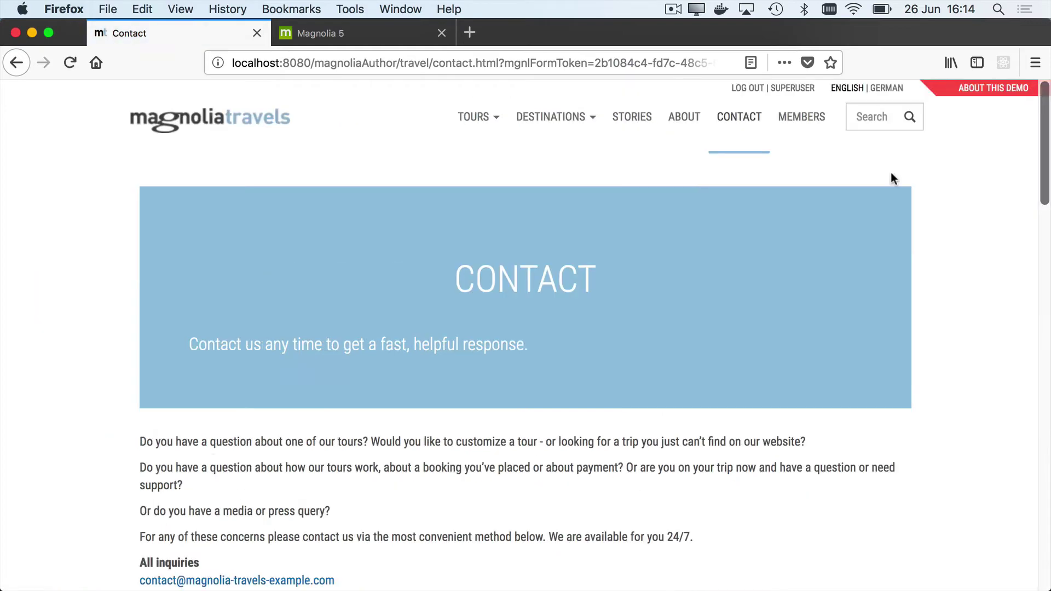
{"action": "scroll", "coordinate": [524, 447], "scroll_direction": "down", "scroll_amount": 15}
{"action": "scroll", "coordinate": [523, 447], "scroll_direction": "up", "scroll_amount": 8}
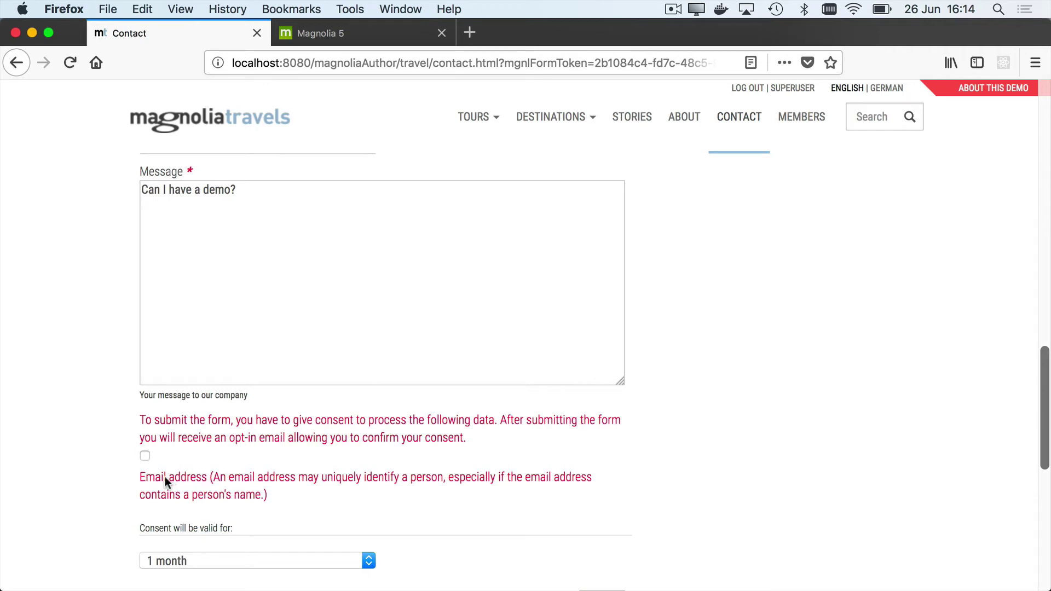
Step: Give consent to process the email address, keep 1 month, and send the form again
{"action": "left_click", "coordinate": [142, 455]}
{"action": "scroll", "coordinate": [352, 455], "scroll_direction": "down", "scroll_amount": 3}
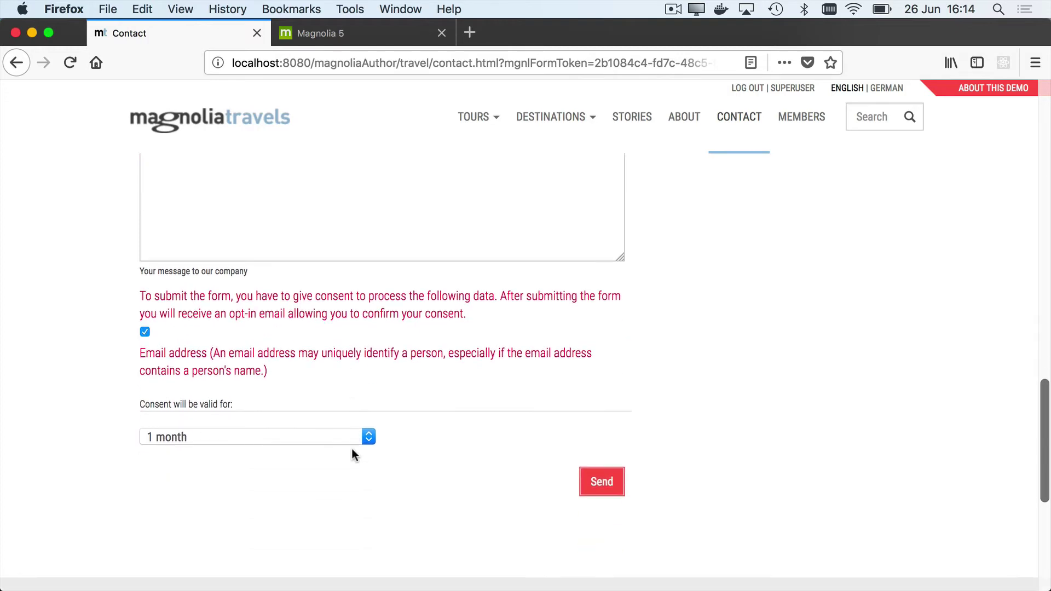
{"action": "left_click", "coordinate": [589, 427]}
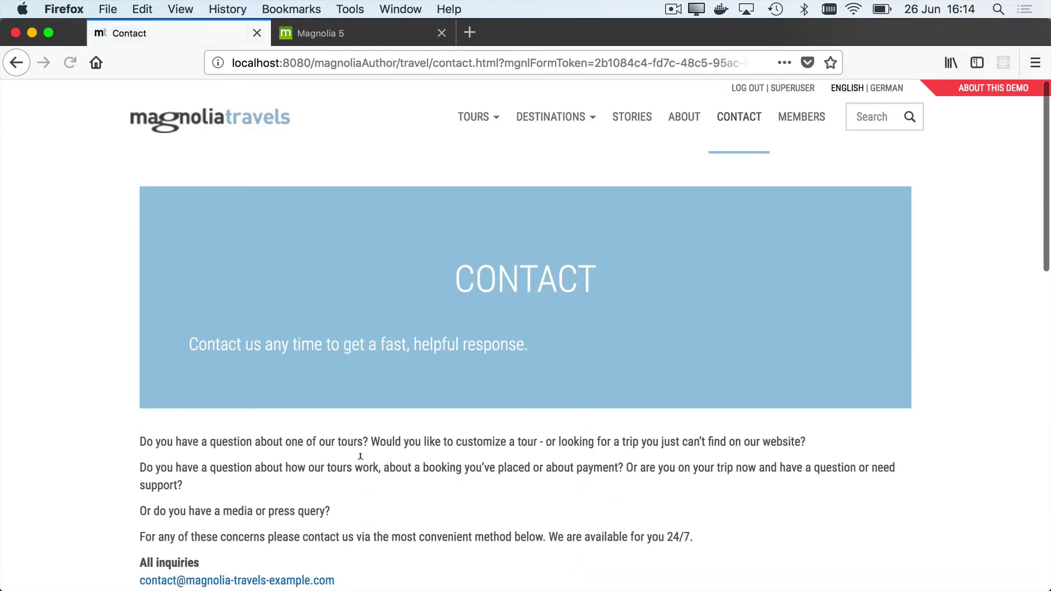
{"action": "scroll", "coordinate": [281, 463], "scroll_direction": "down", "scroll_amount": 15}
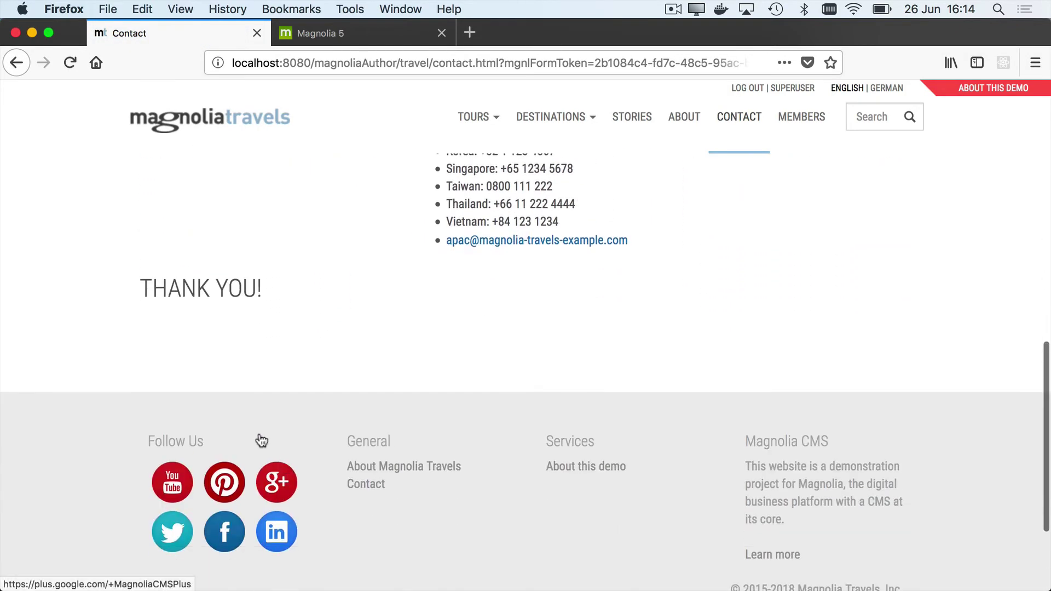
{"action": "key", "text": "super+Tab"}
{"action": "key", "text": "super+Tab"}
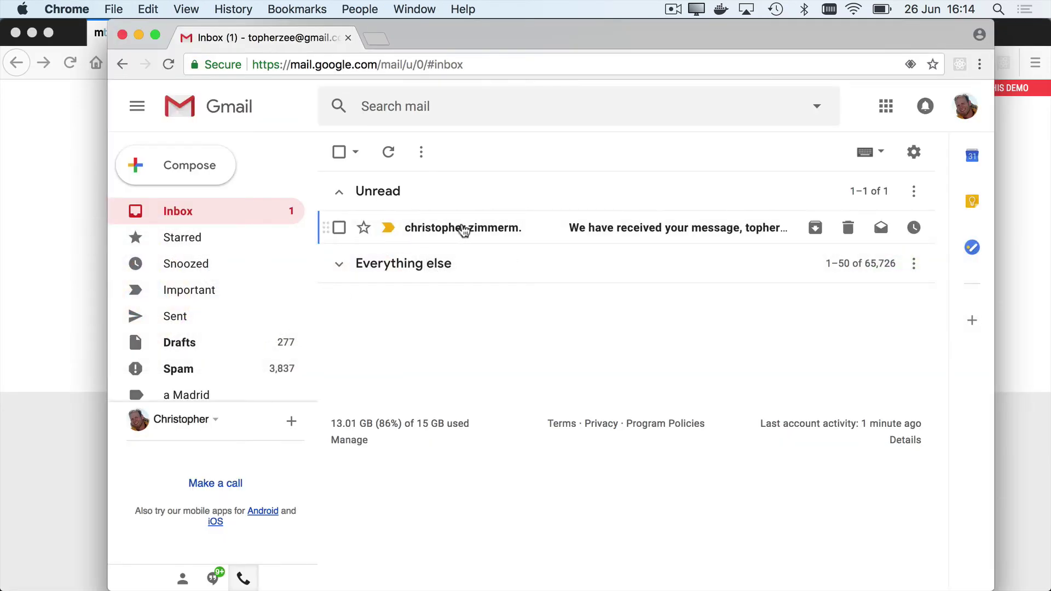
Step: Open the unread confirmation email in Gmail and copy its 'this link' address
{"action": "left_click", "coordinate": [463, 230]}
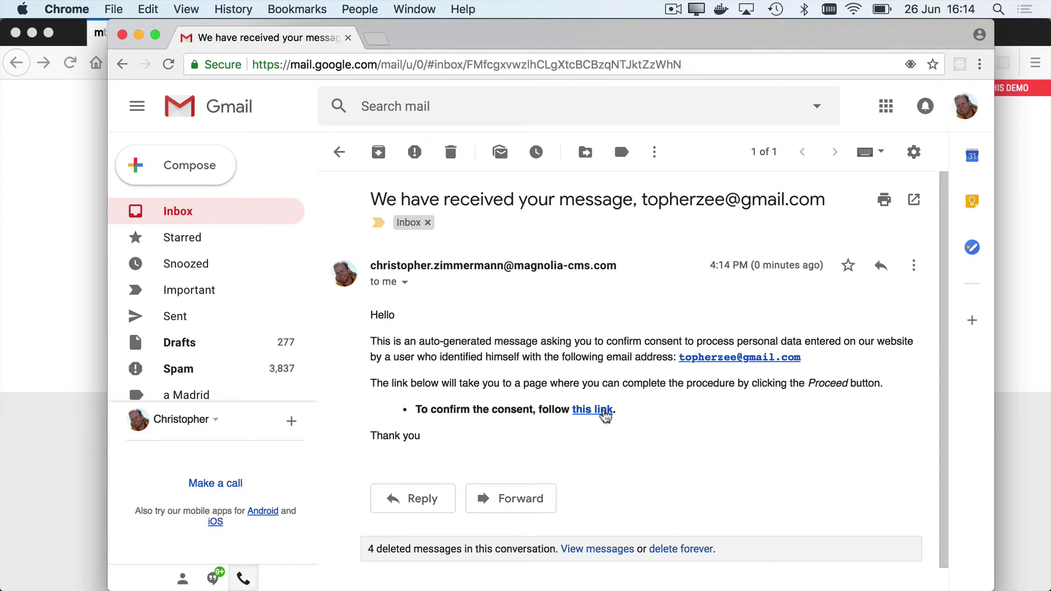
{"action": "right_click", "coordinate": [595, 413]}
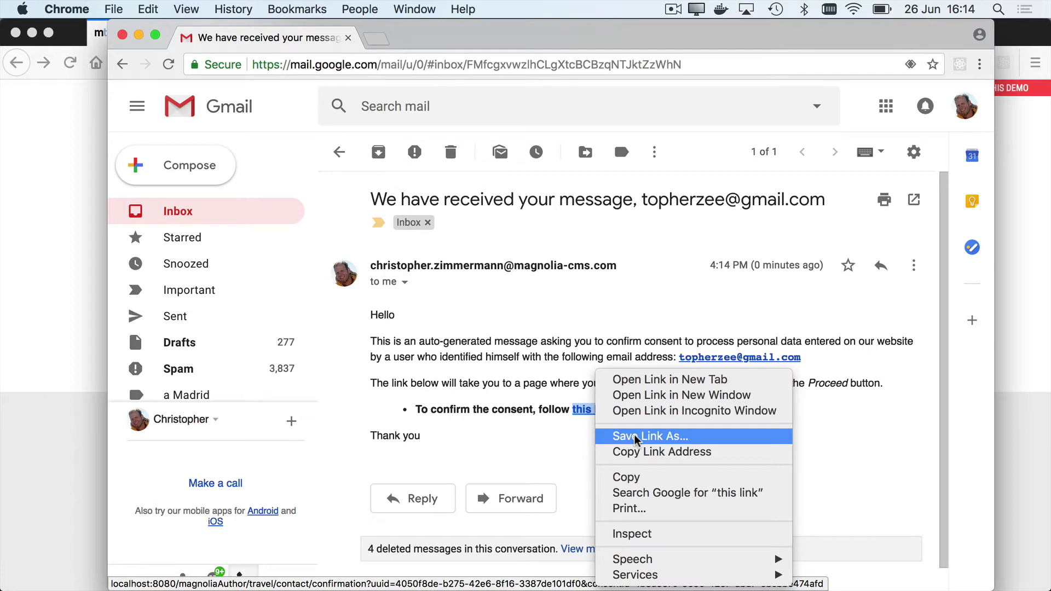
{"action": "left_click", "coordinate": [638, 452]}
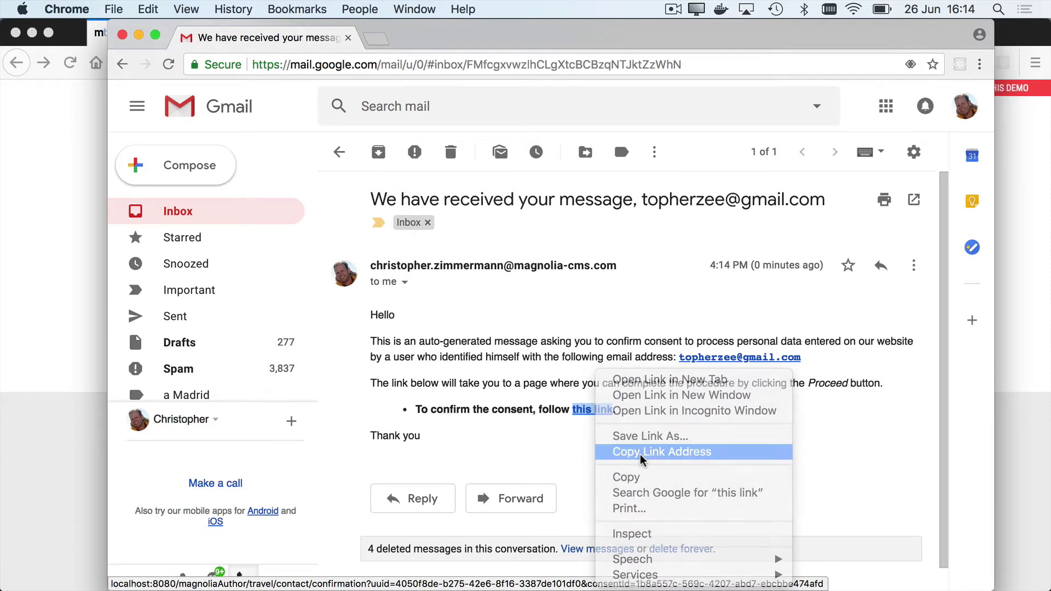
{"action": "left_click", "coordinate": [64, 335]}
Step: Load the copied confirmation link in a new tab and click Proceed to confirm consent
{"action": "key", "text": "super+t"}
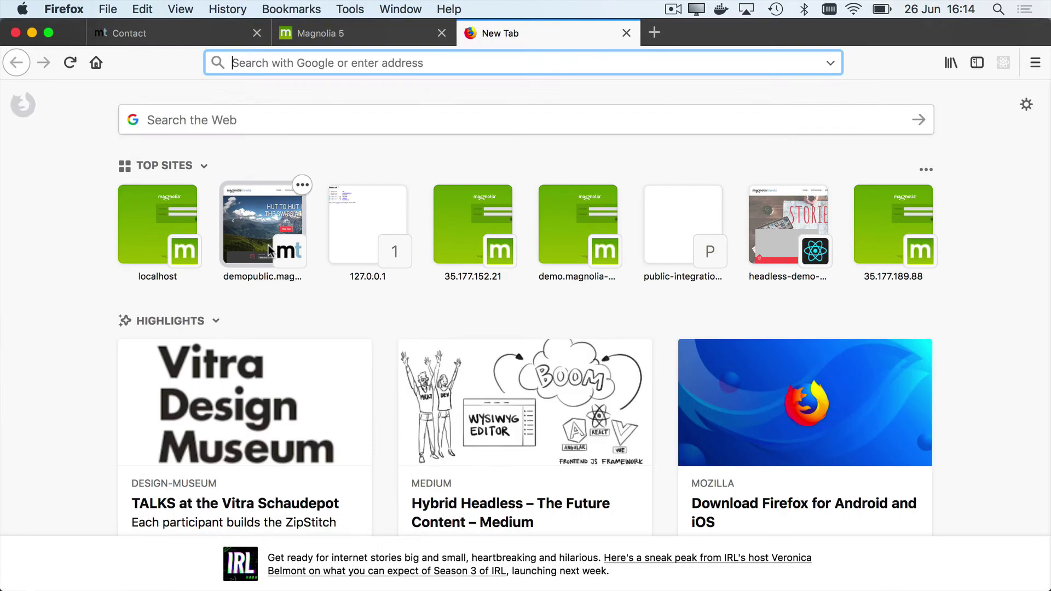
{"action": "key", "text": "super+v"}
{"action": "key", "text": "Return"}
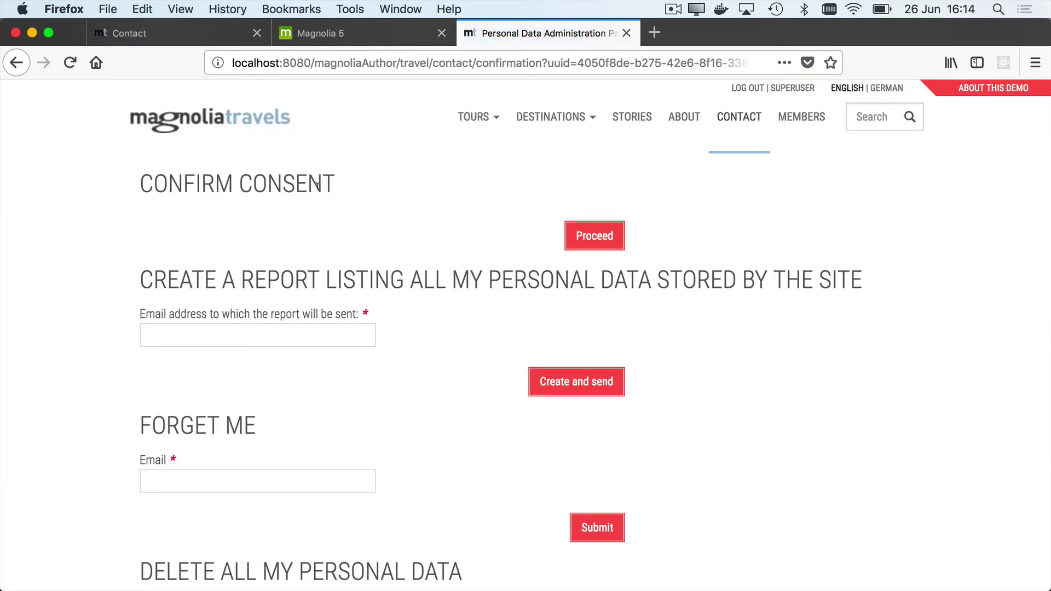
{"action": "left_click", "coordinate": [602, 234]}
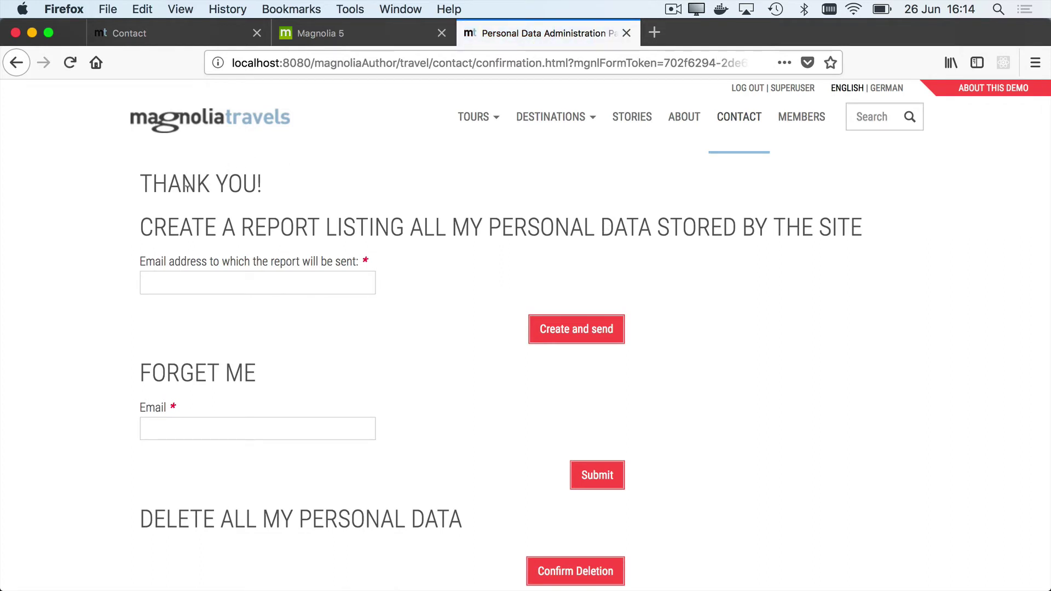
{"action": "left_click", "coordinate": [347, 34]}
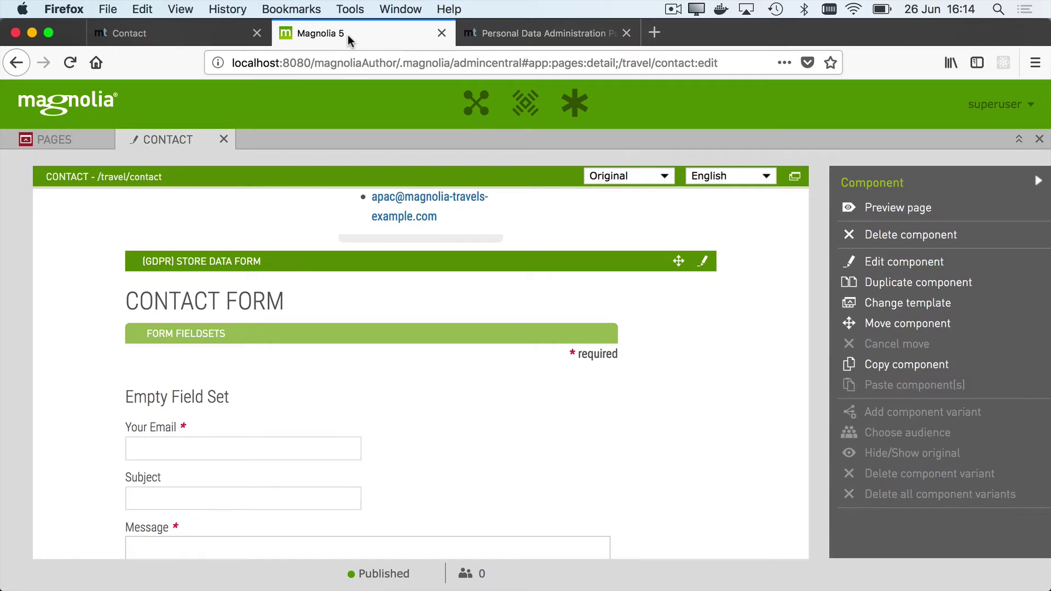
Step: In Visitors, check the new visitor's Update consent dialog showing Email address given, then cancel
{"action": "left_click", "coordinate": [467, 99]}
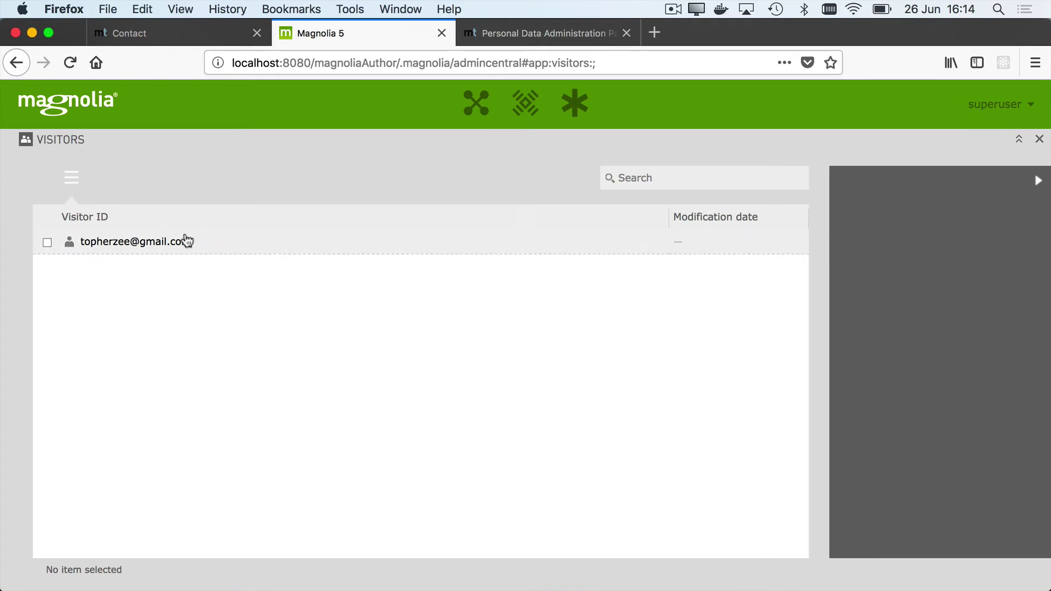
{"action": "left_click", "coordinate": [188, 241]}
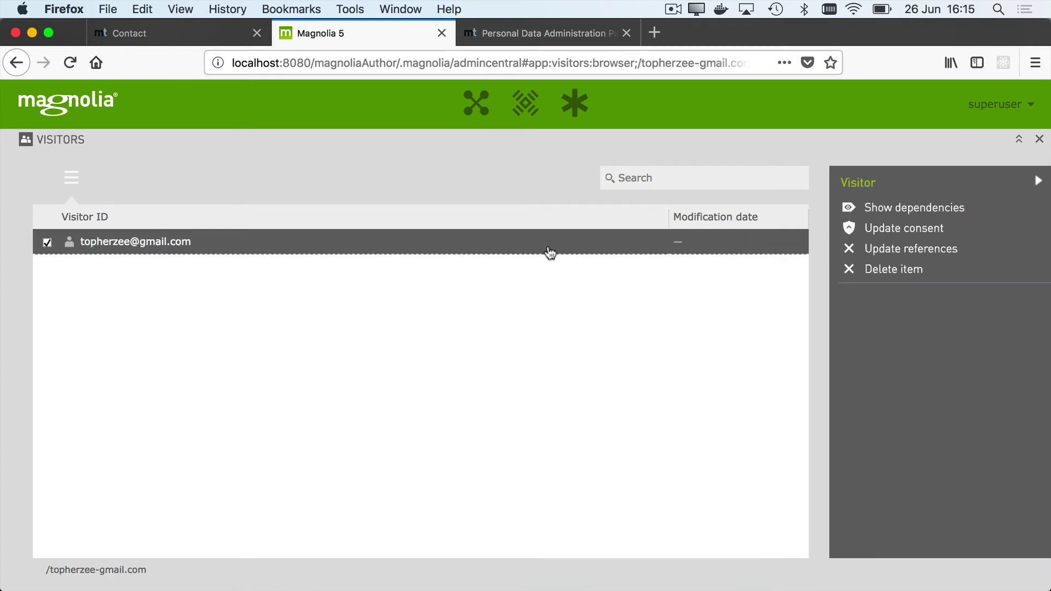
{"action": "left_click", "coordinate": [894, 229]}
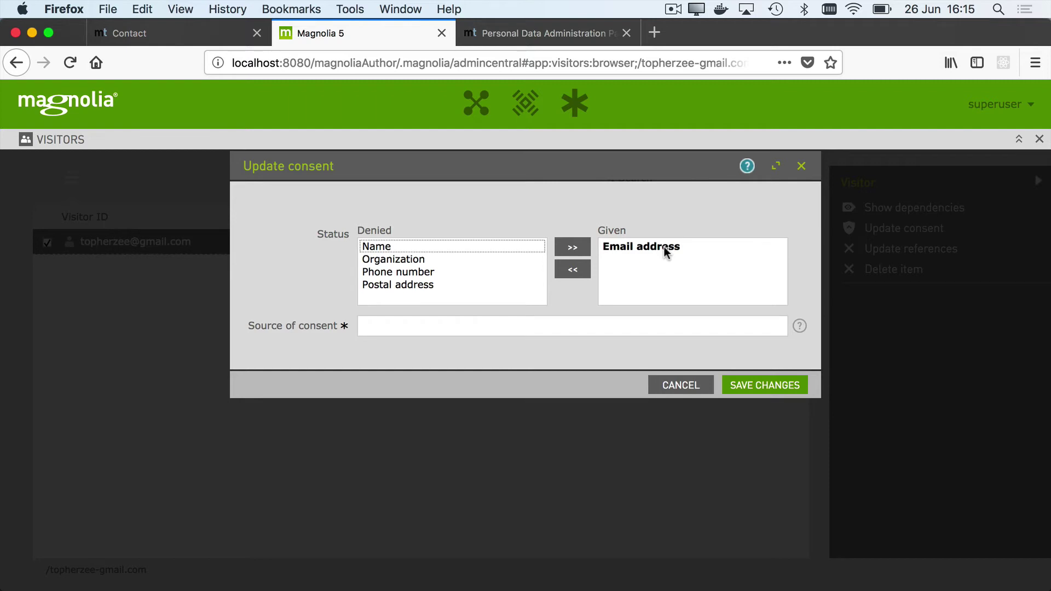
{"action": "left_click", "coordinate": [681, 383]}
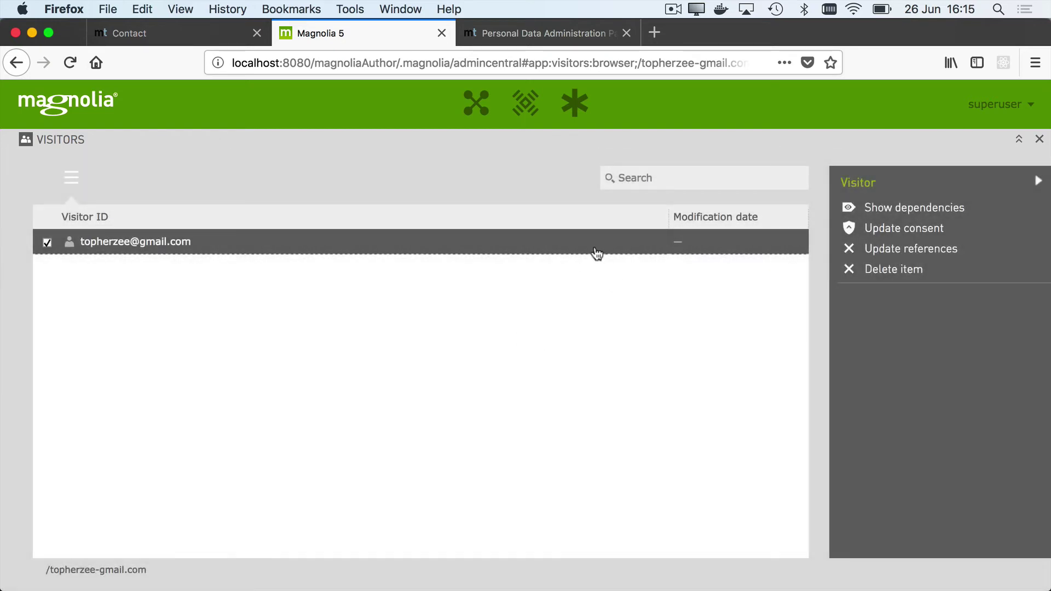
Step: Review the Personal Data Administration page's report, Forget Me and Delete All Data sections
{"action": "left_click", "coordinate": [495, 34]}
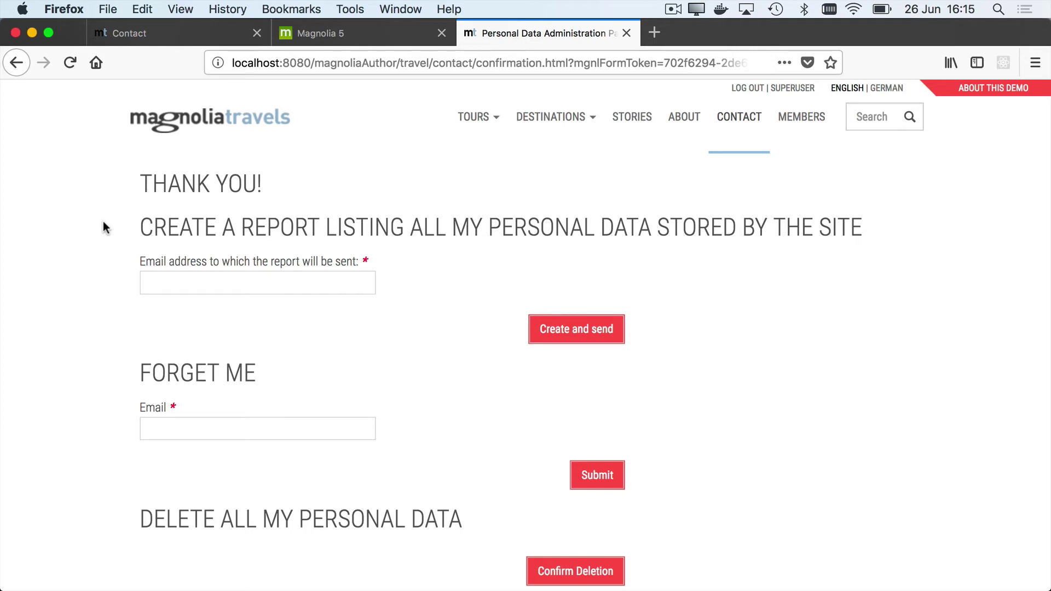
{"action": "scroll", "coordinate": [92, 330], "scroll_direction": "down", "scroll_amount": 5}
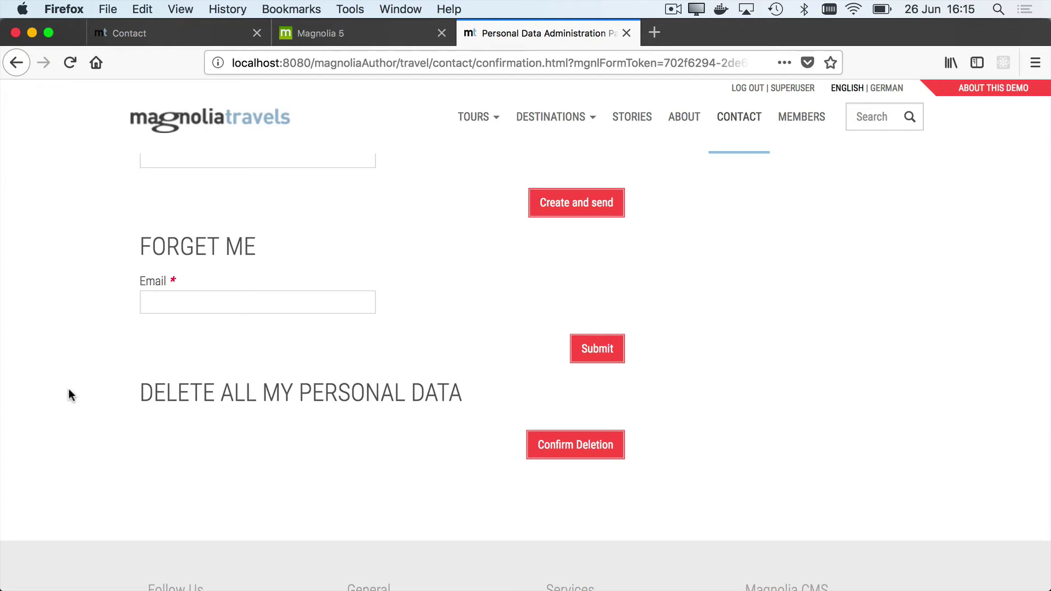
{"action": "scroll", "coordinate": [88, 263], "scroll_direction": "up", "scroll_amount": 2}
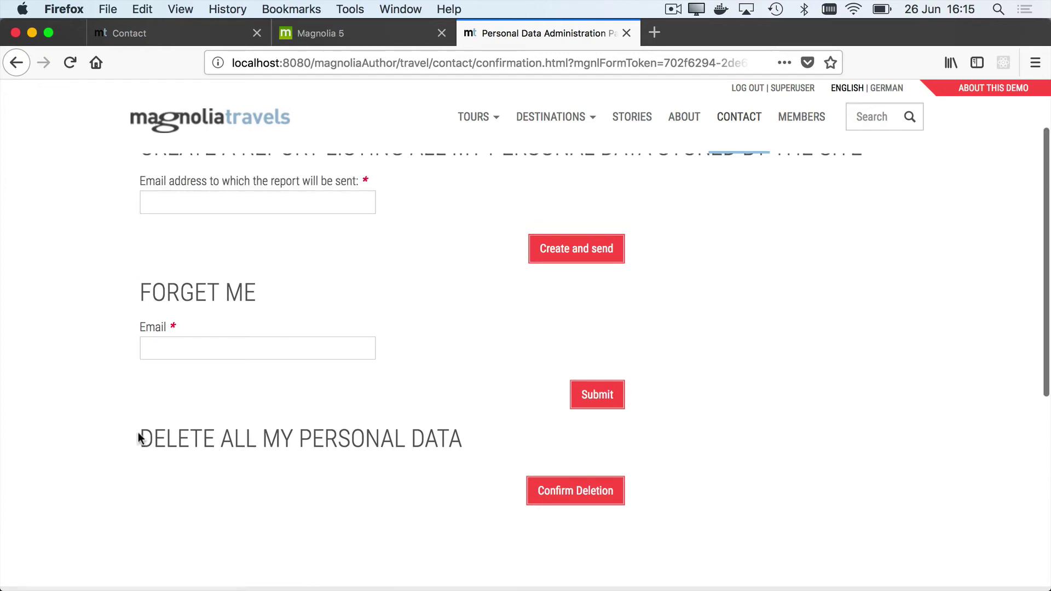
{"action": "scroll", "coordinate": [87, 437], "scroll_direction": "up", "scroll_amount": 4}
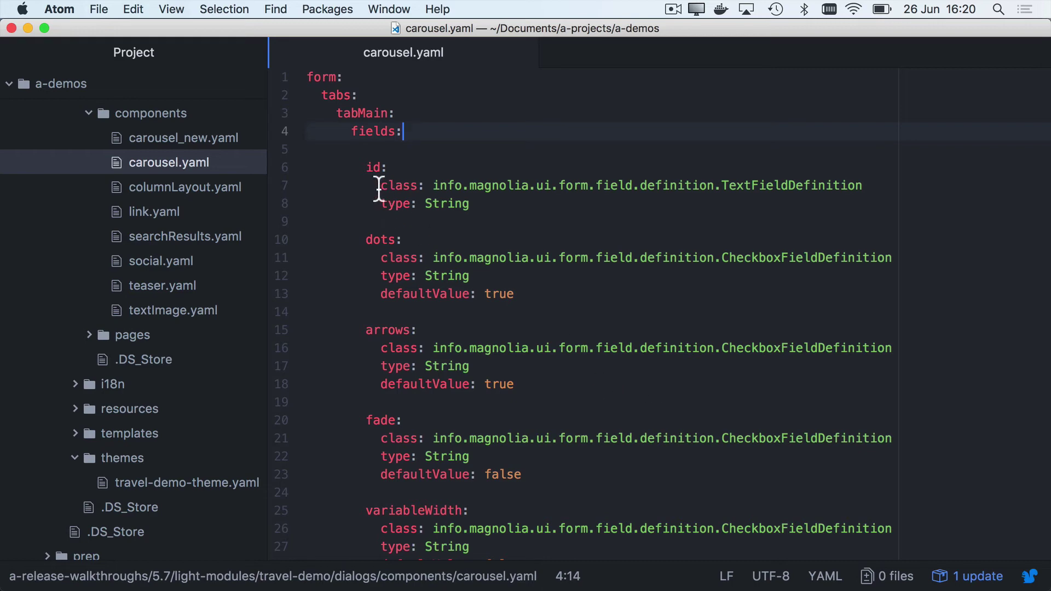
Step: Try replacing line 7's class entry with 'fieldType: text', then undo to restore TextFieldDefinition
{"action": "left_click_drag", "start_coordinate": [379, 189], "coordinate": [379, 204]}
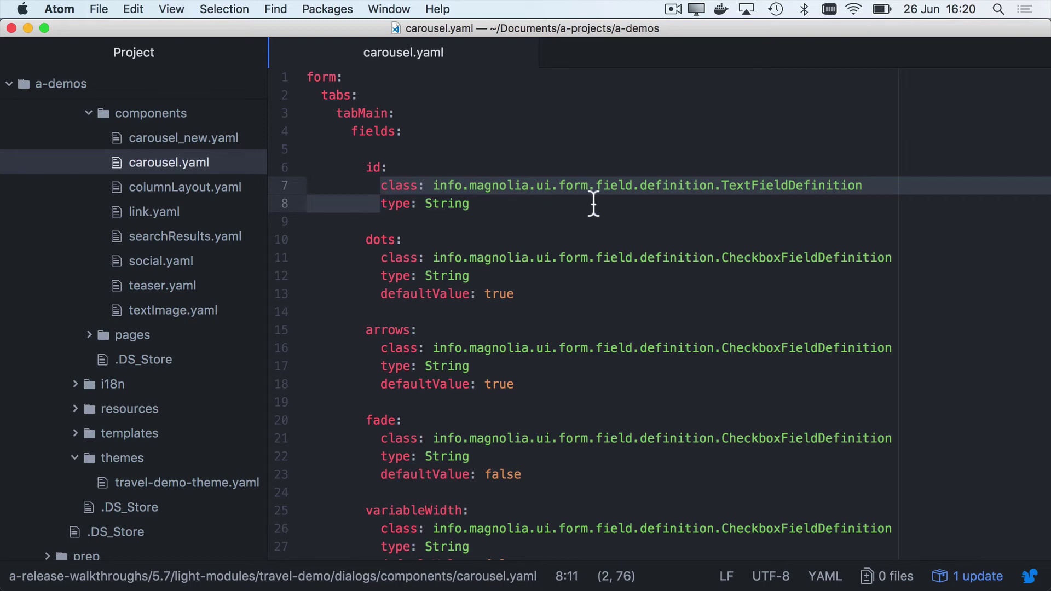
{"action": "left_click", "coordinate": [716, 189]}
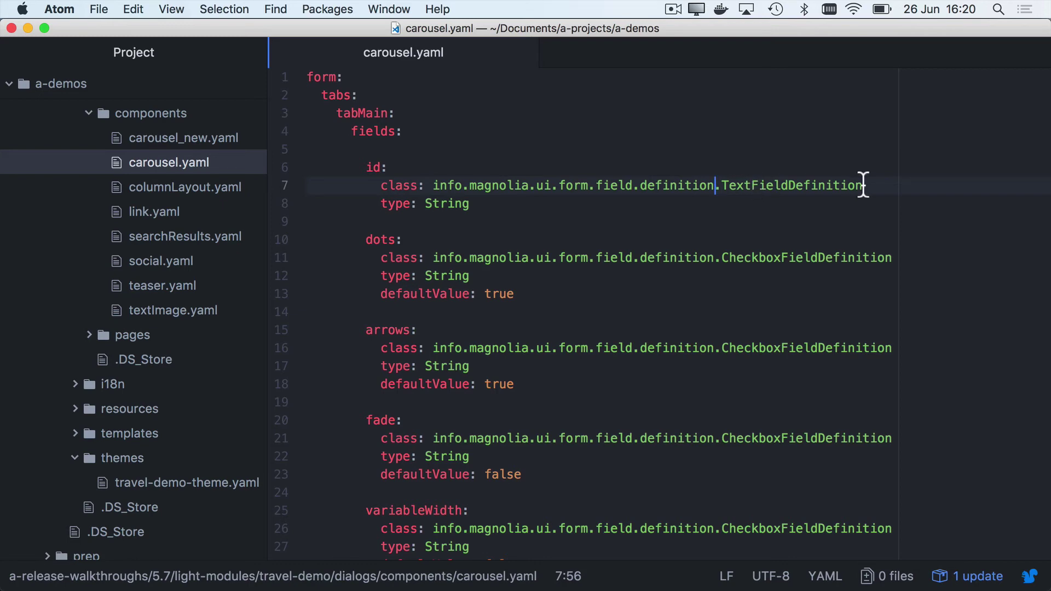
{"action": "left_click", "coordinate": [382, 186]}
{"action": "left_click_drag", "start_coordinate": [381, 189], "coordinate": [863, 192]}
{"action": "type", "text": "fiel"}
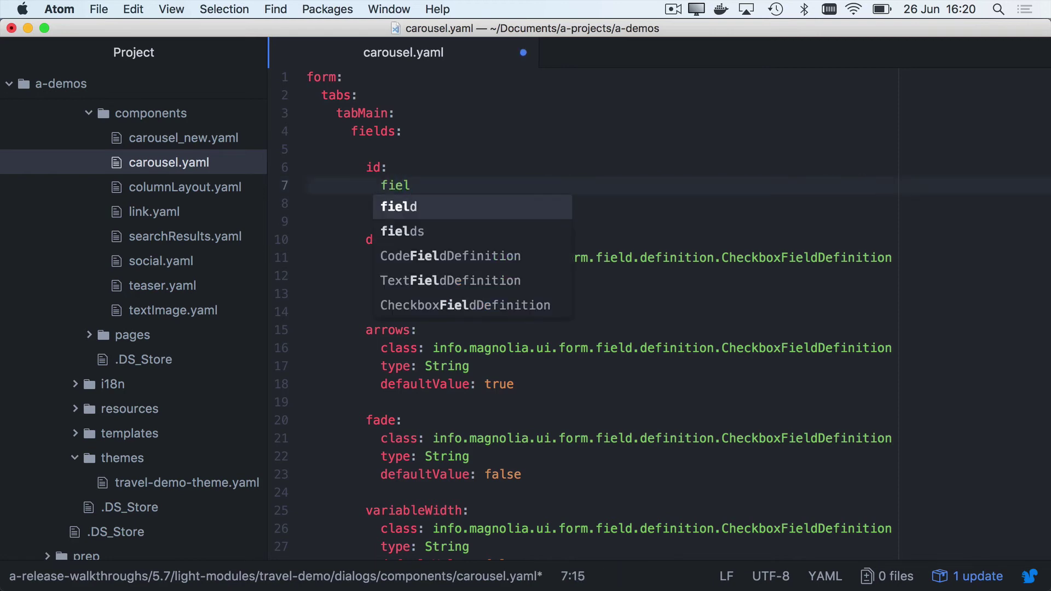
{"action": "type", "text": "dType: text"}
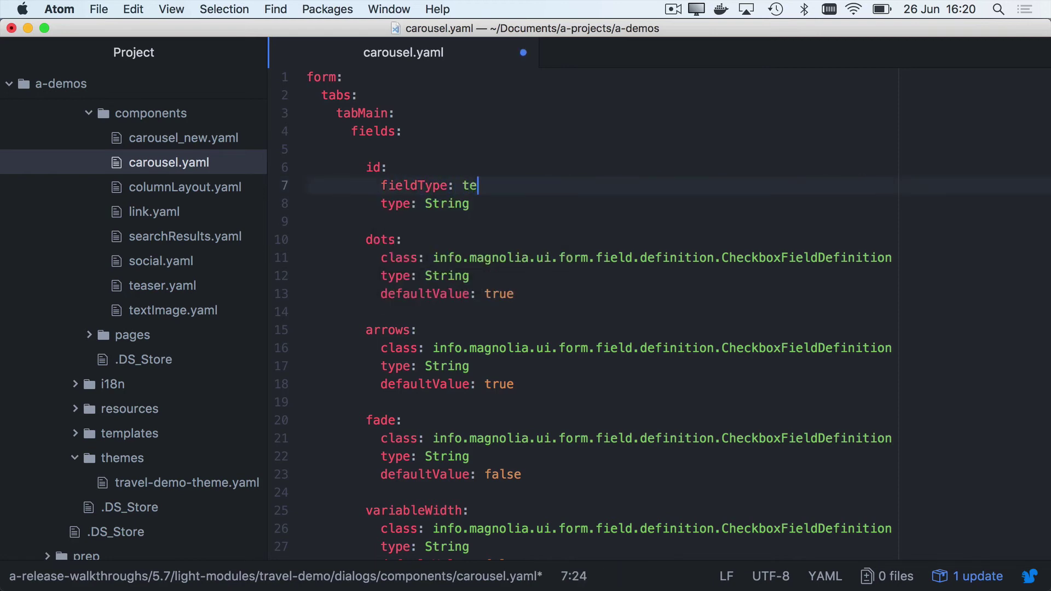
{"action": "left_click", "coordinate": [457, 226]}
{"action": "key", "text": "super+z"}
{"action": "key", "text": "super+z"}
{"action": "key", "text": "super+z"}
{"action": "key", "text": "super+z"}
{"action": "key", "text": "super+z"}
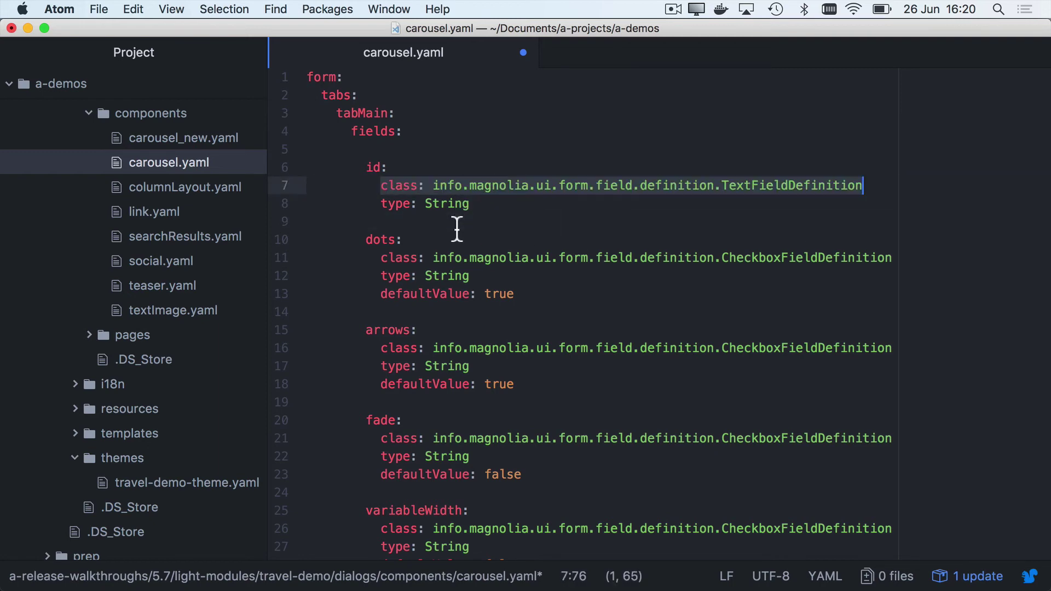
{"action": "left_click", "coordinate": [457, 227]}
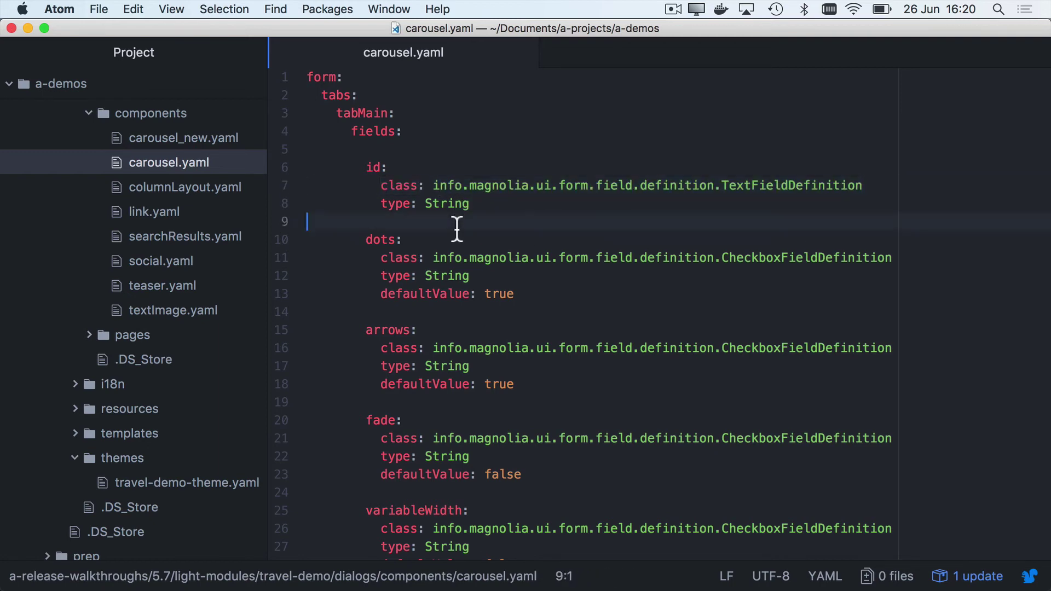
Step: Select the entire contents of carousel.yaml
{"action": "left_click", "coordinate": [353, 185]}
{"action": "left_click", "coordinate": [458, 223]}
{"action": "key", "text": "super+a"}
{"action": "key", "text": "super+c"}
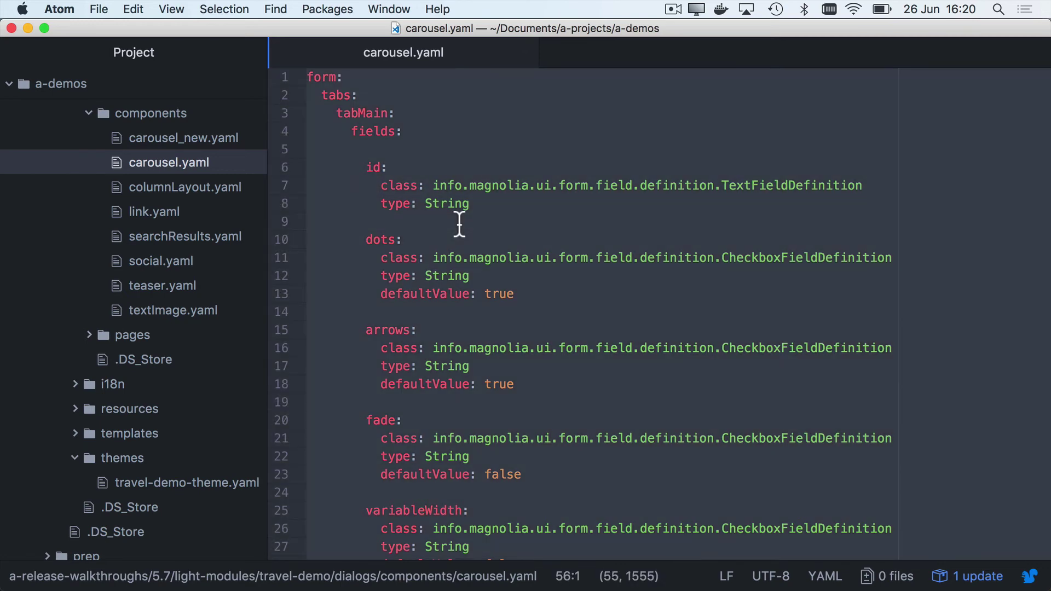
Step: Paste the original carousel dialog definition into the empty carousel_new.yaml
{"action": "left_click", "coordinate": [135, 136]}
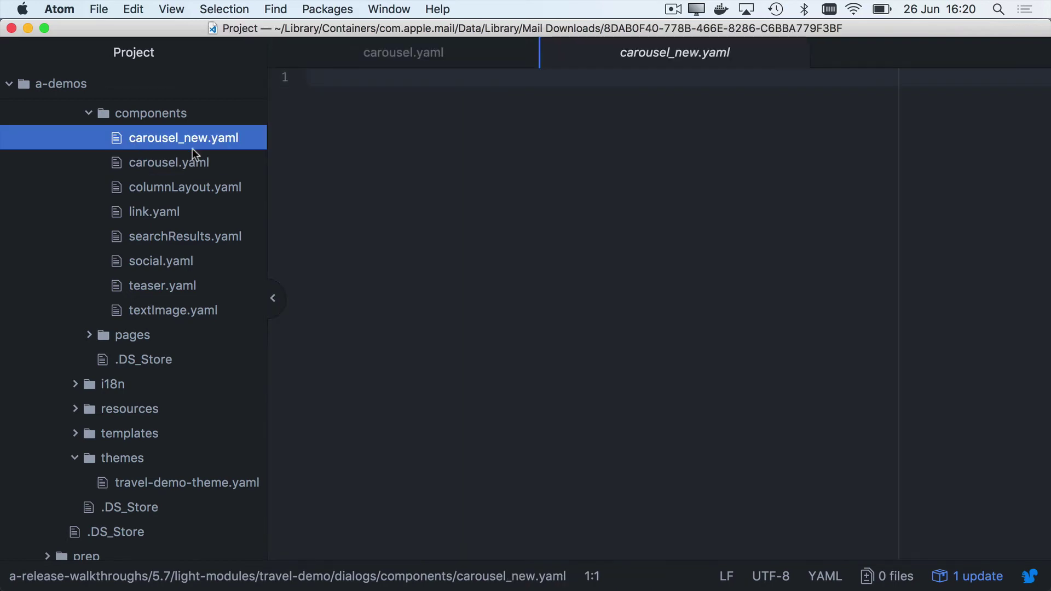
{"action": "key", "text": "super+v"}
{"action": "scroll", "coordinate": [471, 233], "scroll_direction": "up", "scroll_amount": 10}
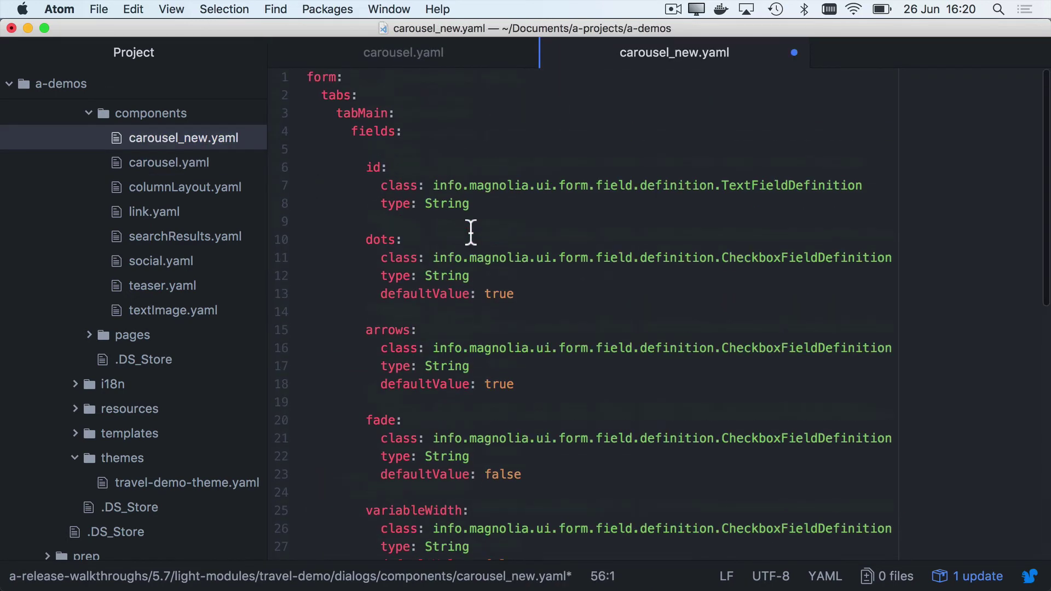
Step: Replace all TextFieldDefinition class lines with 'fieldType: text' using Find and Replace
{"action": "left_click", "coordinate": [465, 230]}
{"action": "left_click_drag", "start_coordinate": [382, 186], "coordinate": [860, 191]}
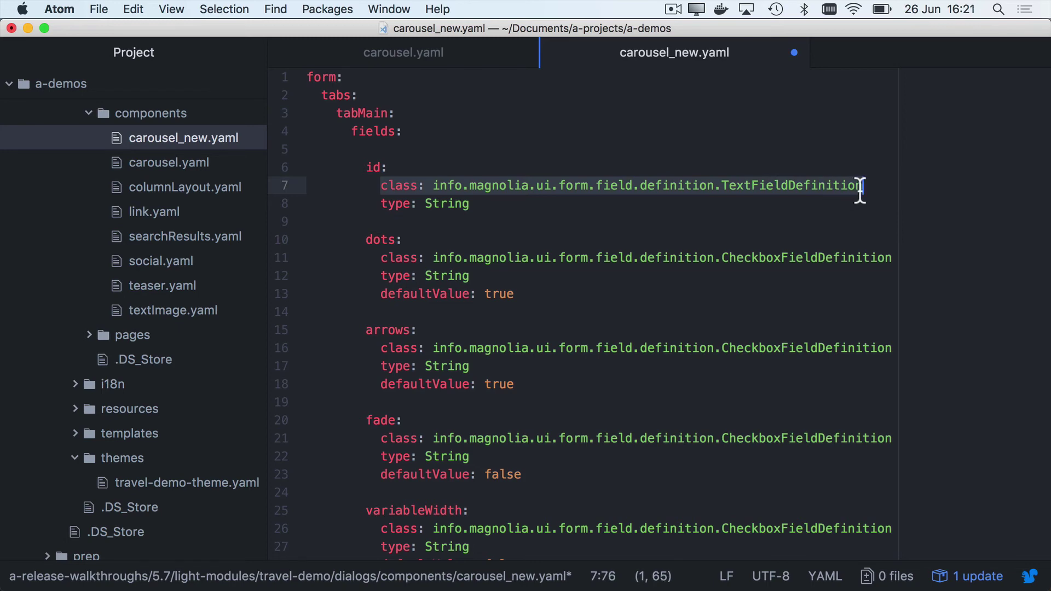
{"action": "key", "text": "super+f"}
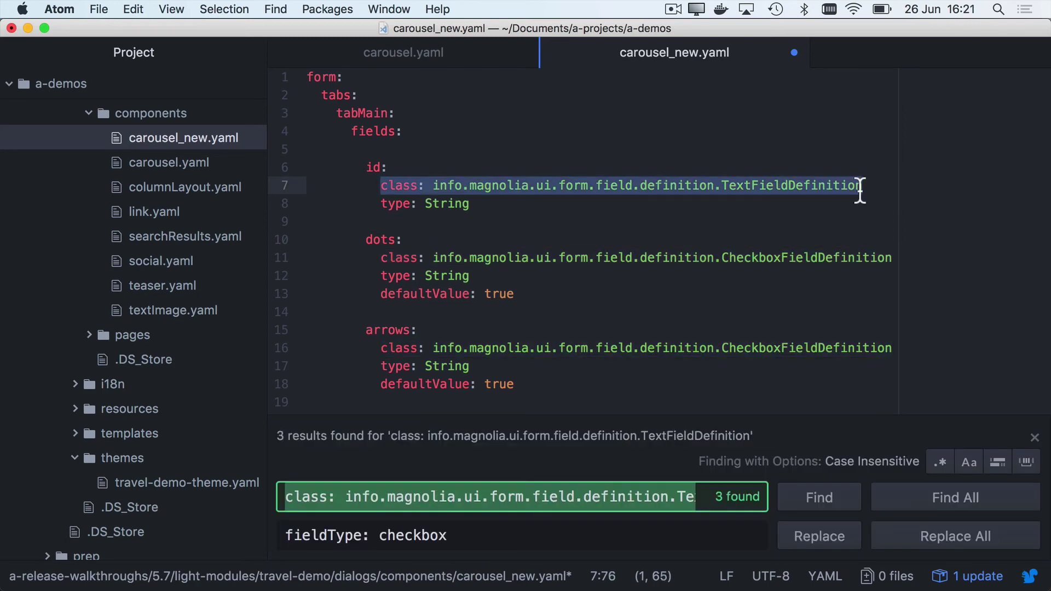
{"action": "left_click", "coordinate": [456, 536]}
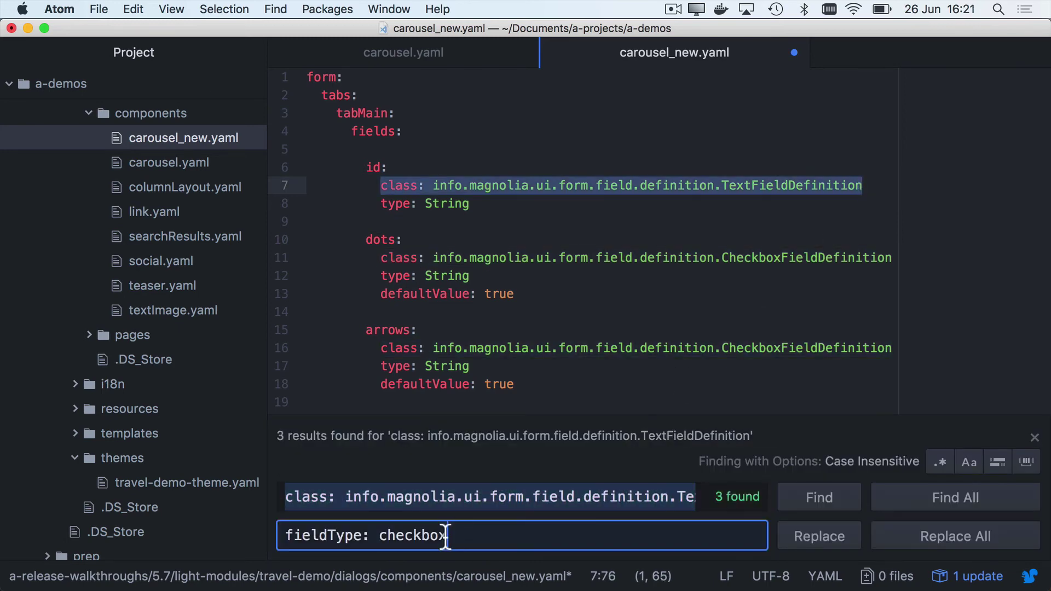
{"action": "double_click", "coordinate": [430, 535]}
{"action": "type", "text": "text"}
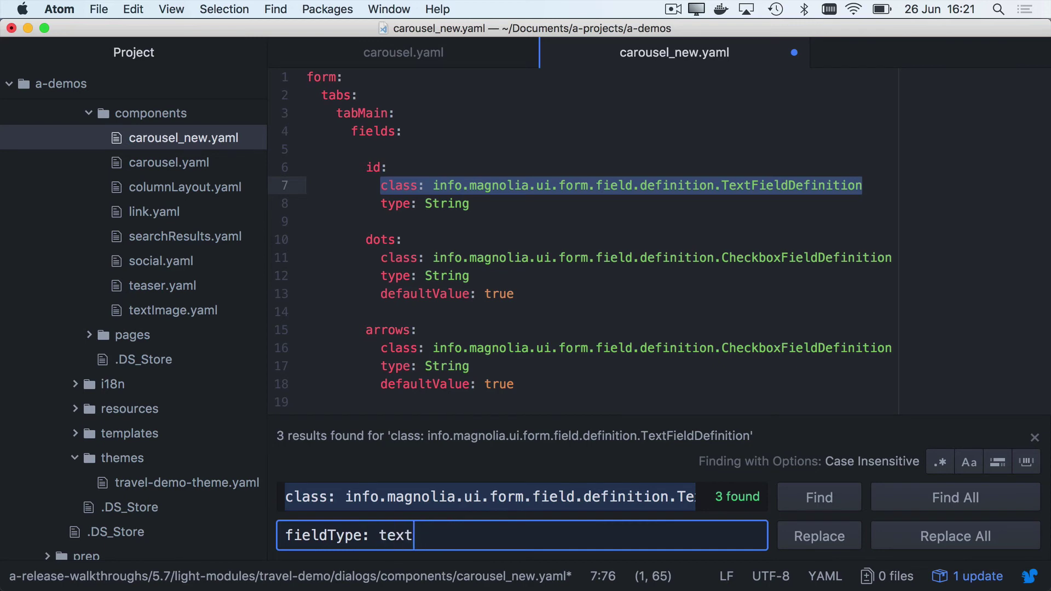
{"action": "left_click", "coordinate": [890, 539]}
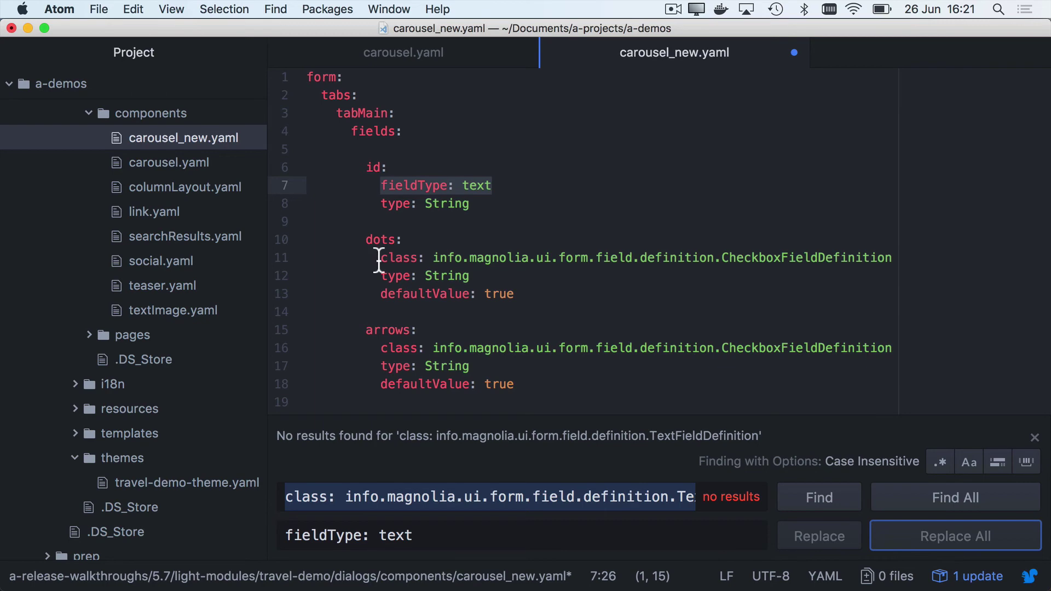
Step: Replace all CheckboxFieldDefinition class lines with 'fieldType: checkbox'
{"action": "left_click_drag", "start_coordinate": [378, 258], "coordinate": [891, 258]}
{"action": "key", "text": "super+e"}
{"action": "double_click", "coordinate": [386, 537]}
{"action": "type", "text": "checkbox"}
{"action": "key", "text": "super+Return"}
{"action": "left_click", "coordinate": [615, 365]}
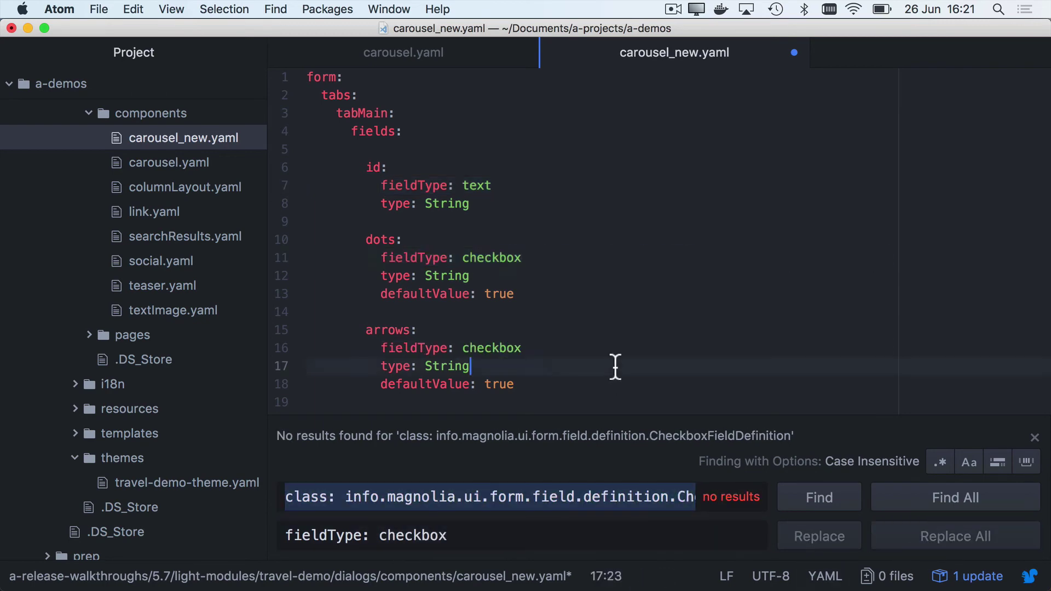
Step: Retype the CodeFieldDefinition class line as 'fieldType: code' and save the file
{"action": "scroll", "coordinate": [615, 365], "scroll_direction": "down", "scroll_amount": 15}
{"action": "left_click", "coordinate": [381, 265]}
{"action": "left_click_drag", "start_coordinate": [381, 268], "coordinate": [889, 272]}
{"action": "type", "text": "fieldType: code"}
{"action": "key", "text": "Escape"}
{"action": "key", "text": "Escape"}
{"action": "key", "text": "Up"}
{"action": "key", "text": "Up"}
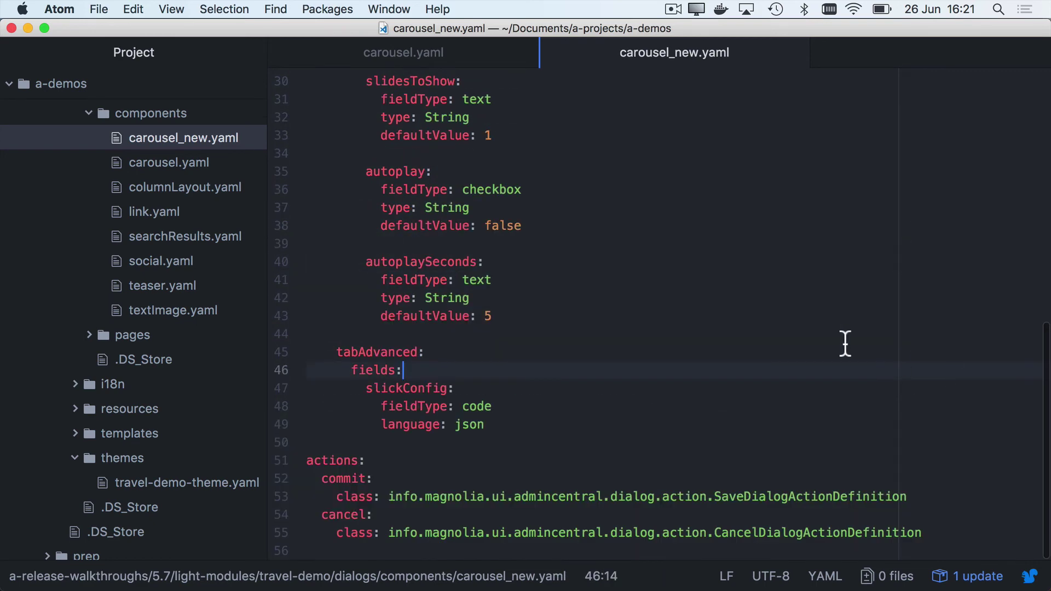
{"action": "scroll", "coordinate": [748, 300], "scroll_direction": "up", "scroll_amount": 10}
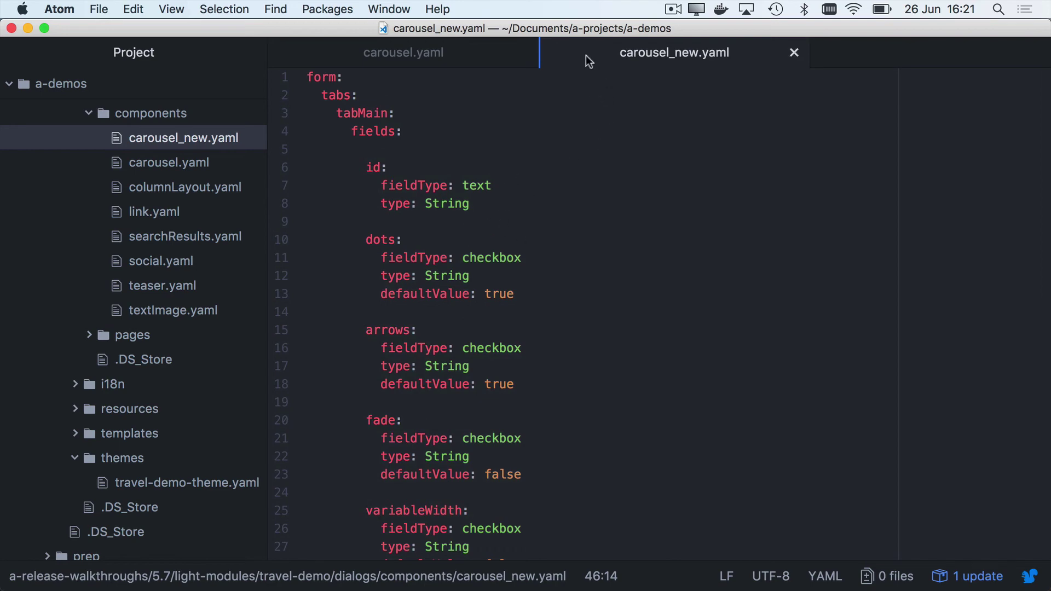
Step: Place carousel_new.yaml beside carousel.yaml in split view, narrowing the project tree to widen both panes
{"action": "left_click_drag", "start_coordinate": [590, 58], "coordinate": [858, 268]}
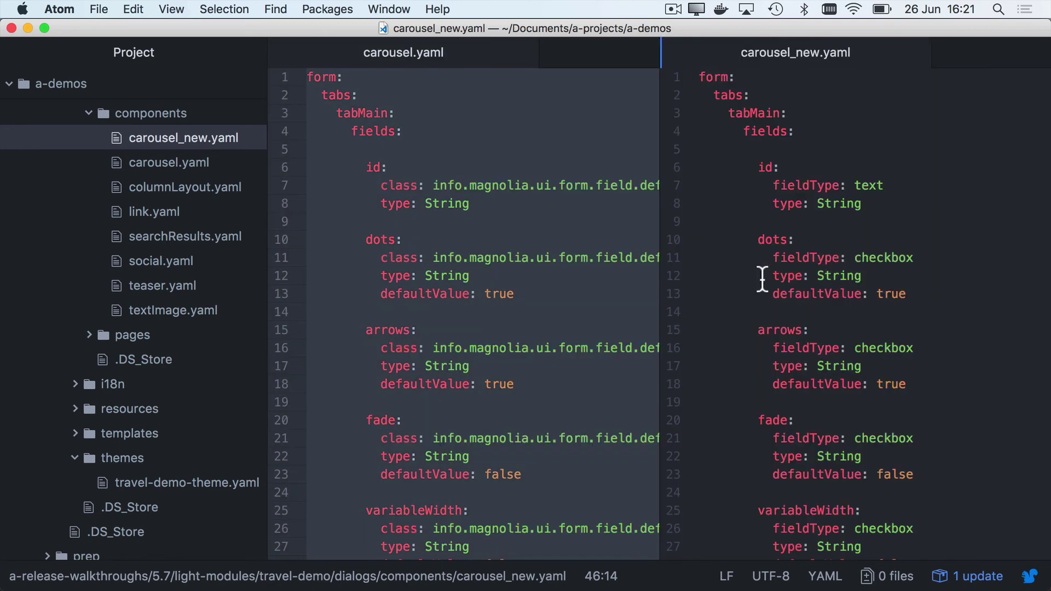
{"action": "left_click", "coordinate": [596, 274]}
{"action": "left_click_drag", "start_coordinate": [263, 343], "coordinate": [79, 347]}
{"action": "left_click", "coordinate": [451, 331]}
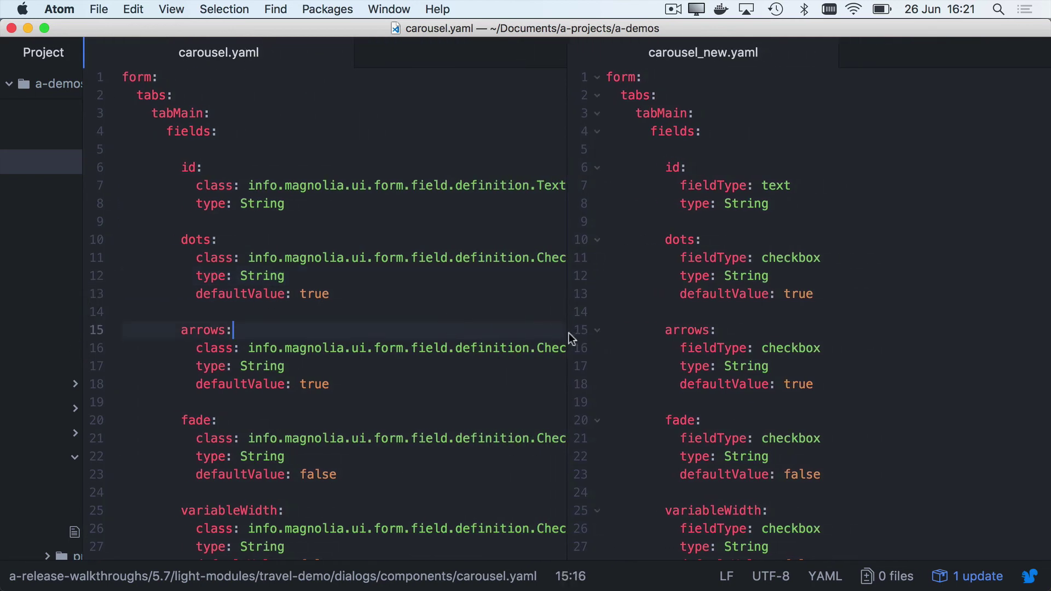
{"action": "left_click_drag", "start_coordinate": [569, 334], "coordinate": [700, 335]}
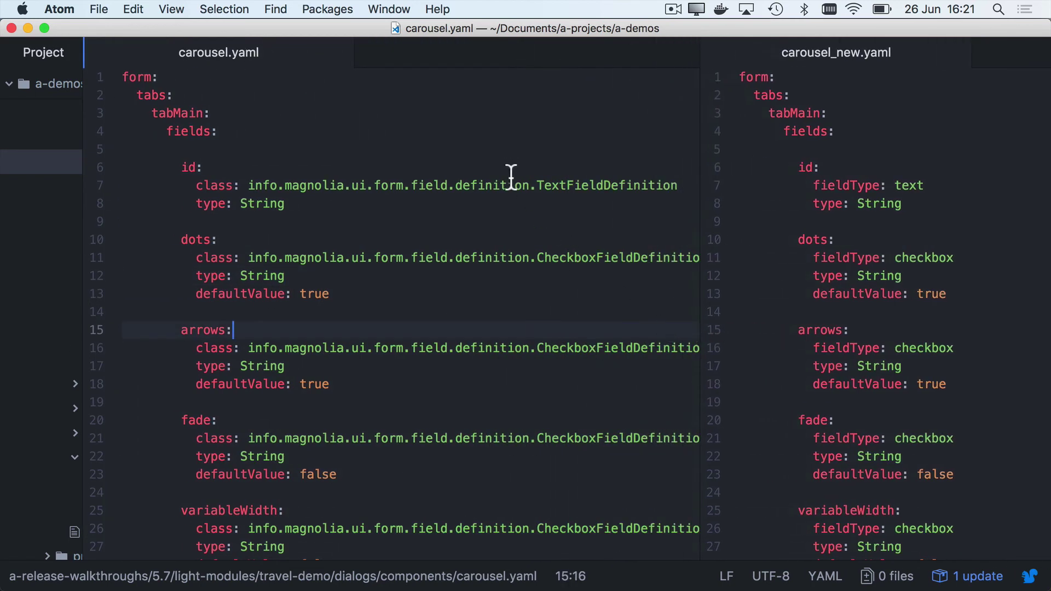
Step: Scroll through both files and highlight the Checkbox class name to contrast it with fieldType entries
{"action": "scroll", "coordinate": [488, 420], "scroll_direction": "down", "scroll_amount": 8}
{"action": "scroll", "coordinate": [489, 421], "scroll_direction": "up", "scroll_amount": 4}
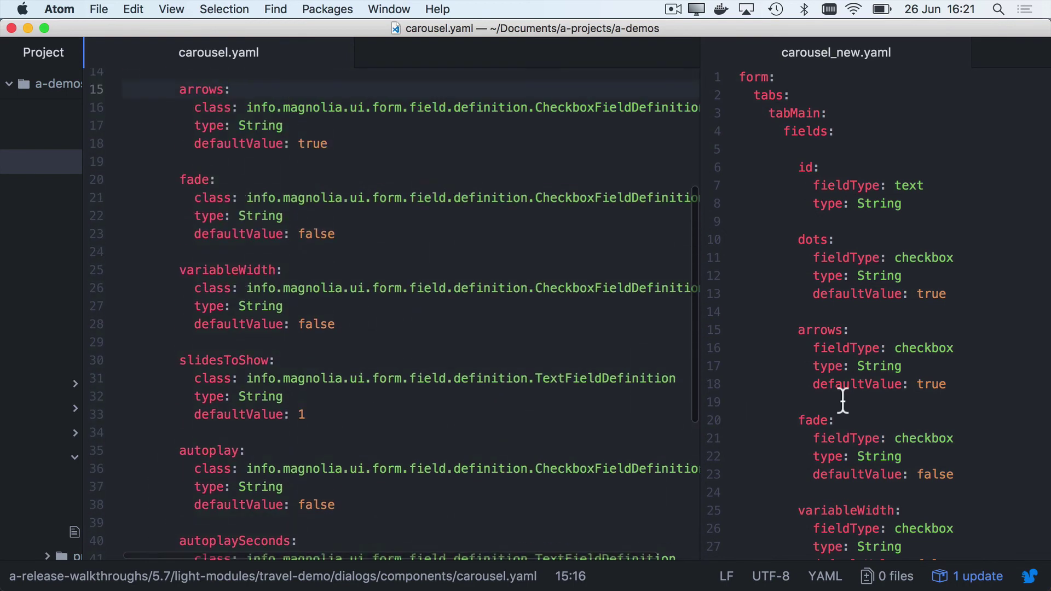
{"action": "scroll", "coordinate": [897, 395], "scroll_direction": "down", "scroll_amount": 7}
{"action": "scroll", "coordinate": [899, 402], "scroll_direction": "down", "scroll_amount": 3}
{"action": "scroll", "coordinate": [899, 401], "scroll_direction": "up", "scroll_amount": 10}
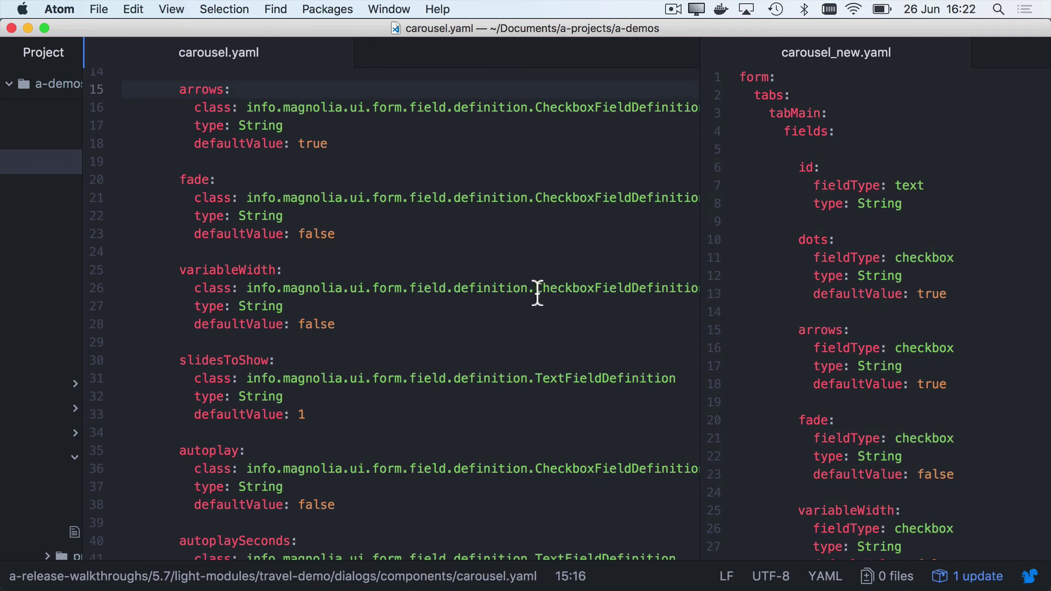
{"action": "left_click_drag", "start_coordinate": [535, 289], "coordinate": [597, 291]}
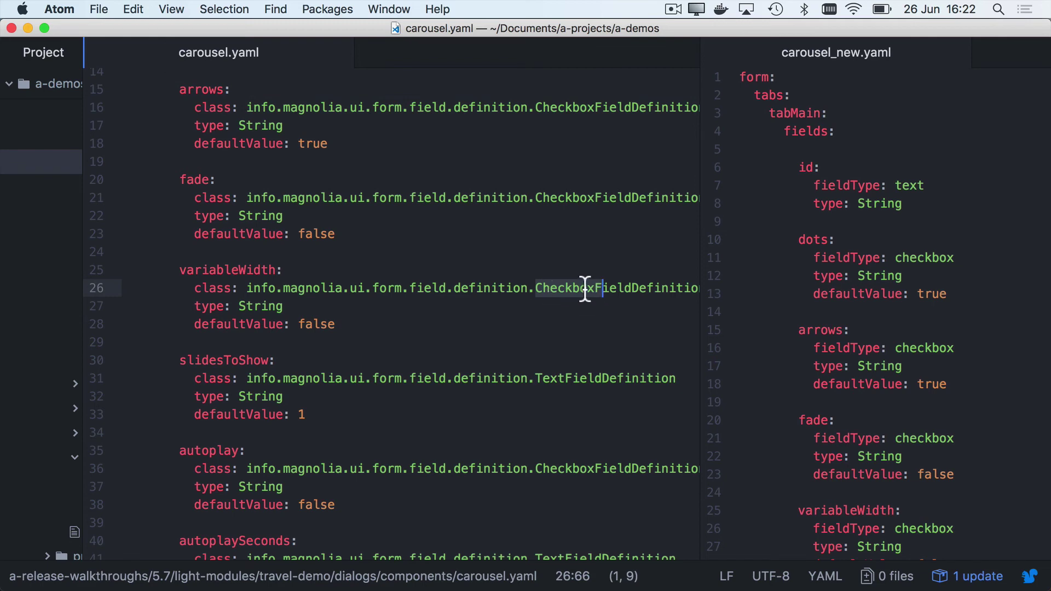
{"action": "key", "text": "super+Tab"}
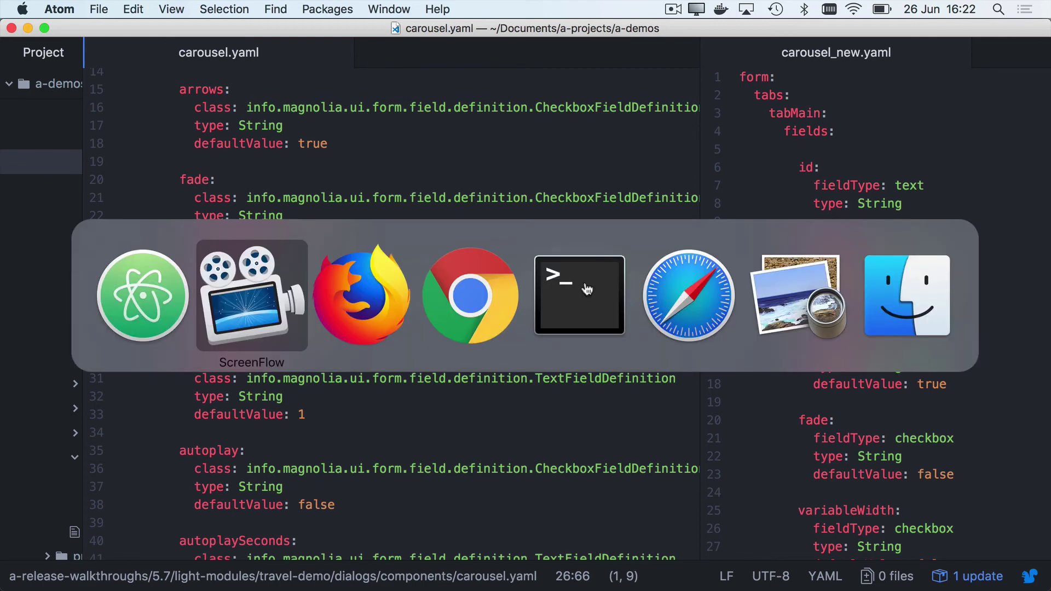
Step: Open the Definitions app from Magnolia's App launcher in Firefox
{"action": "key", "text": "super+Tab"}
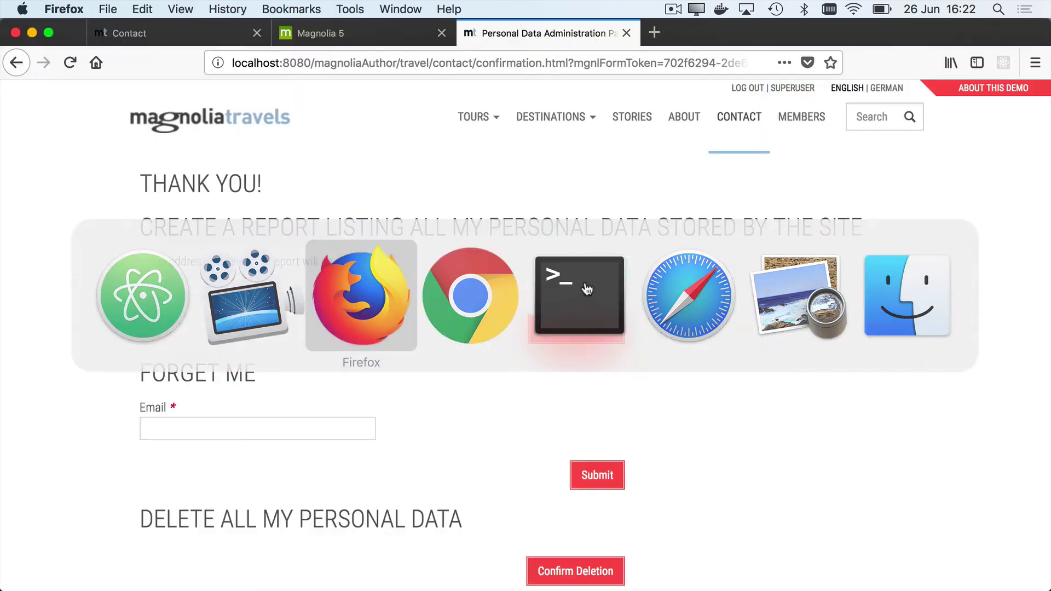
{"action": "left_click", "coordinate": [361, 41]}
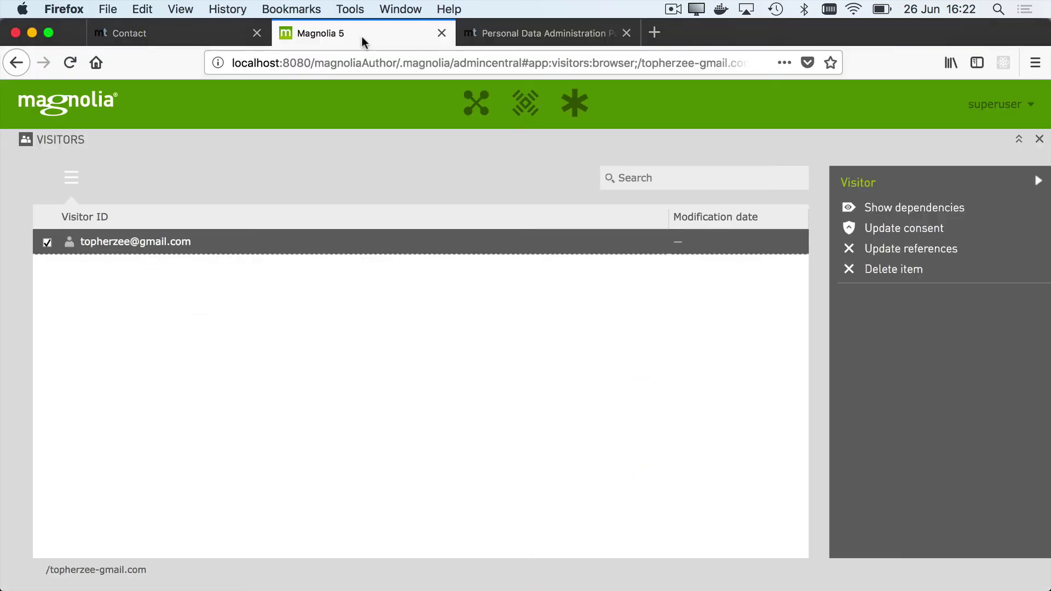
{"action": "left_click", "coordinate": [465, 109]}
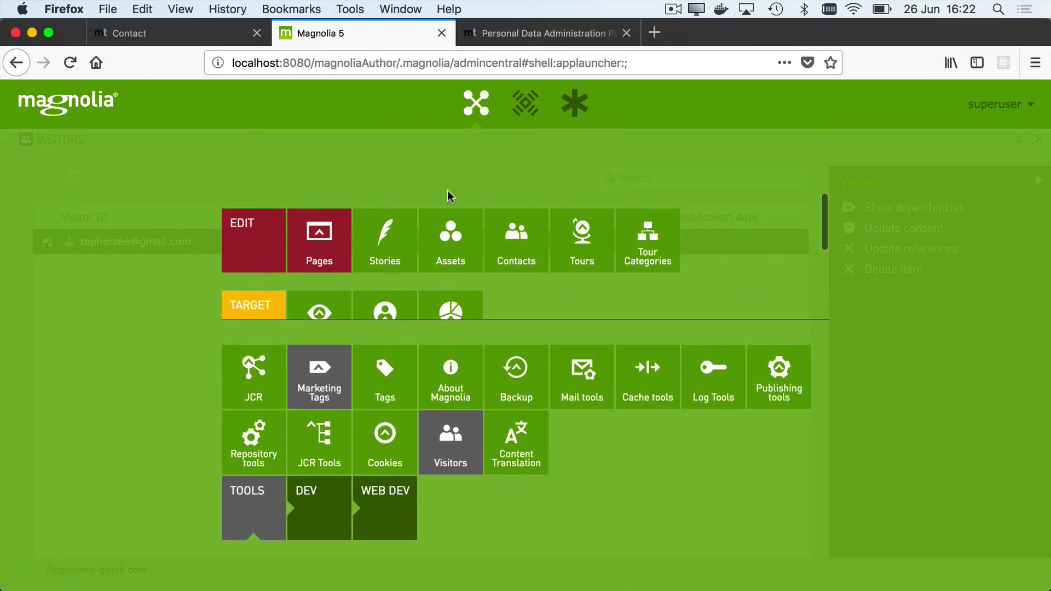
{"action": "left_click", "coordinate": [730, 398]}
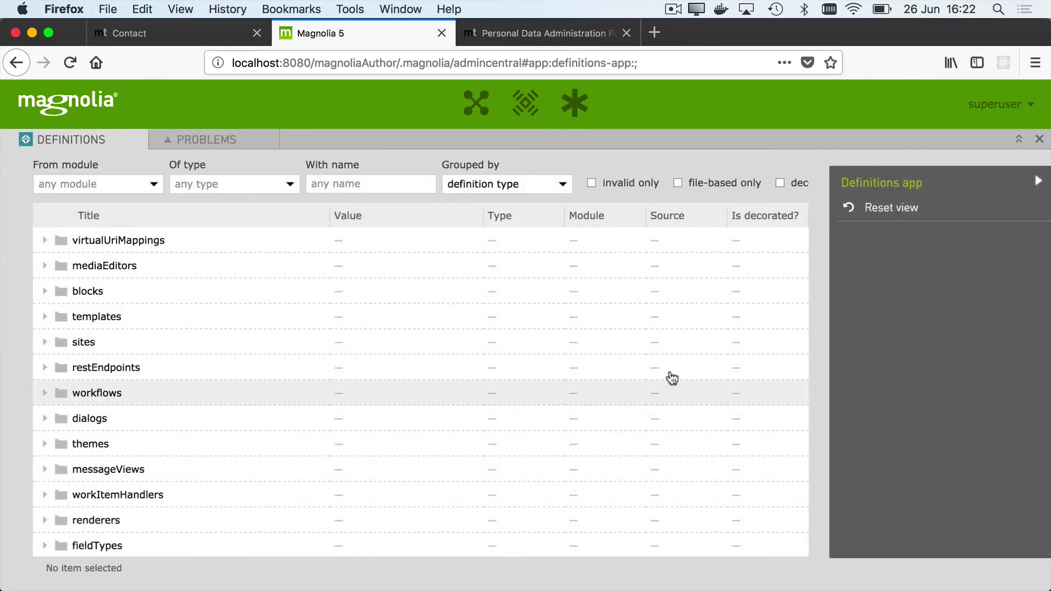
Step: Filter definitions to type fieldType and expand the fieldTypes folder
{"action": "left_click", "coordinate": [206, 184]}
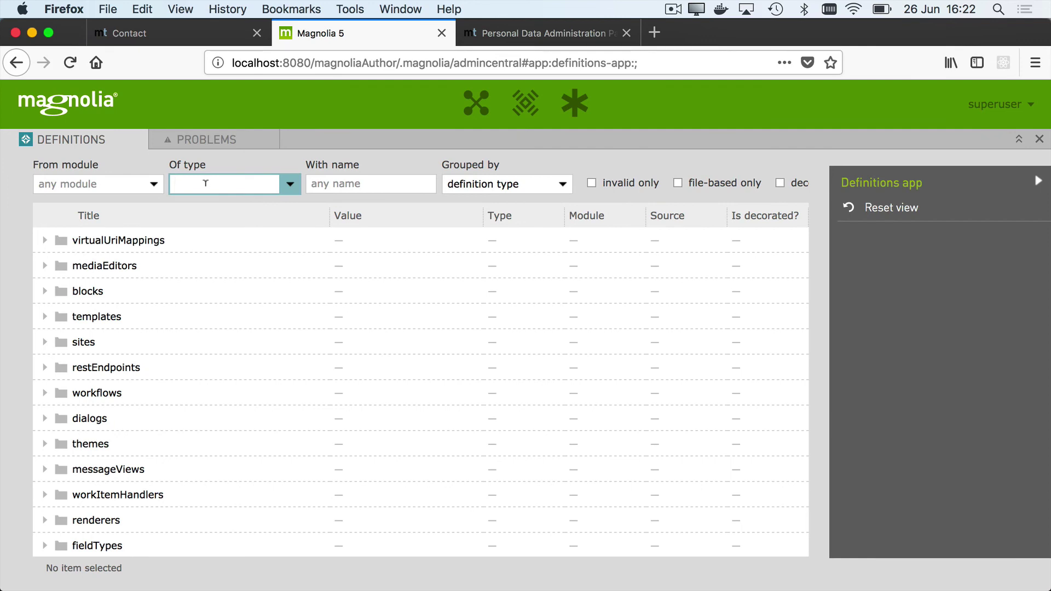
{"action": "type", "text": "field"}
{"action": "key", "text": "Return"}
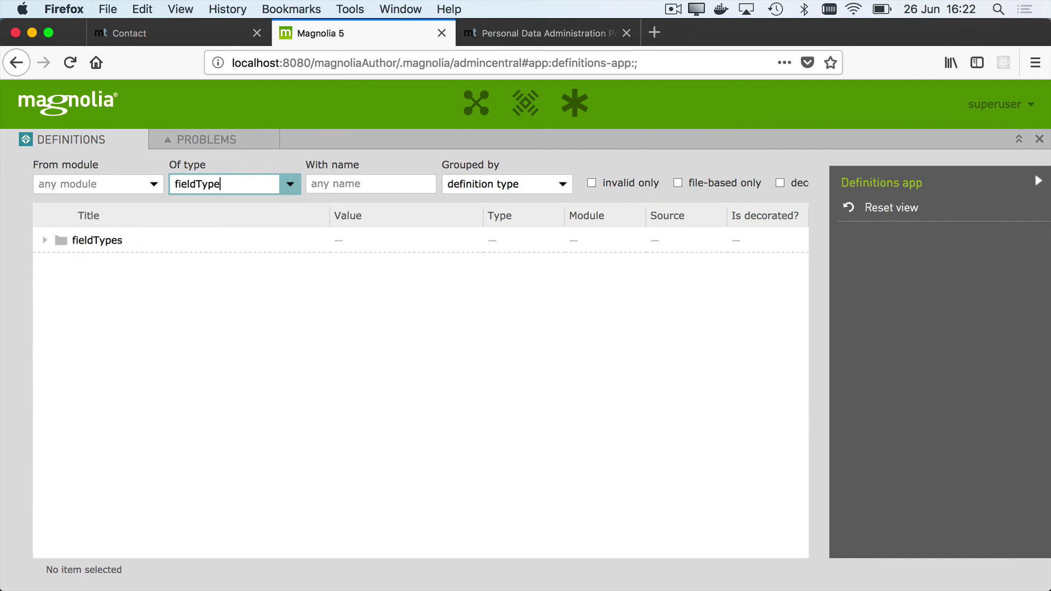
{"action": "left_click", "coordinate": [45, 239]}
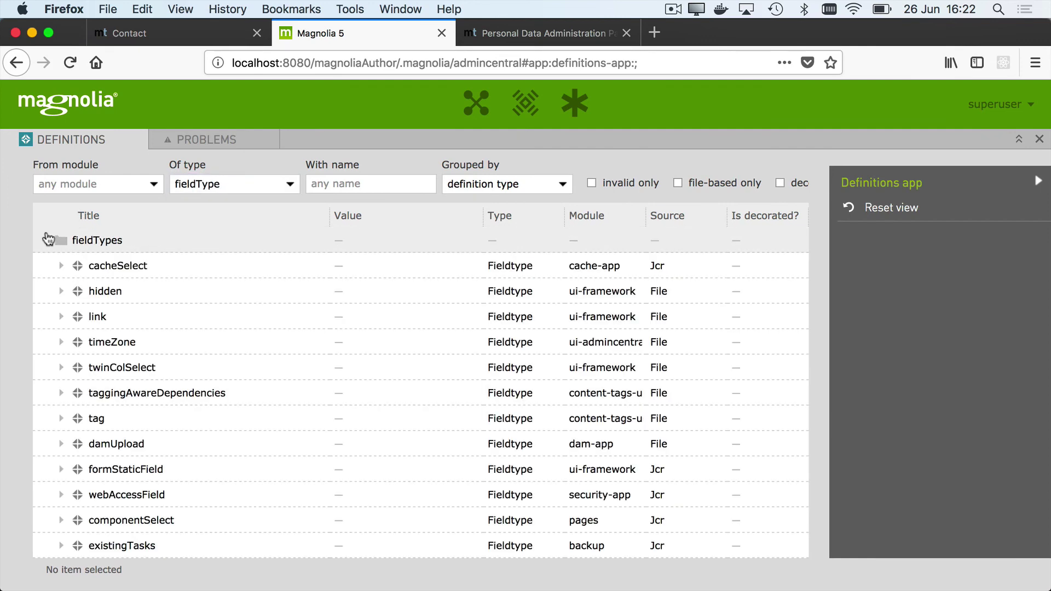
Step: Narrow the fieldTypes to the ui-framework module and inspect the multiValue definition
{"action": "left_click", "coordinate": [109, 186]}
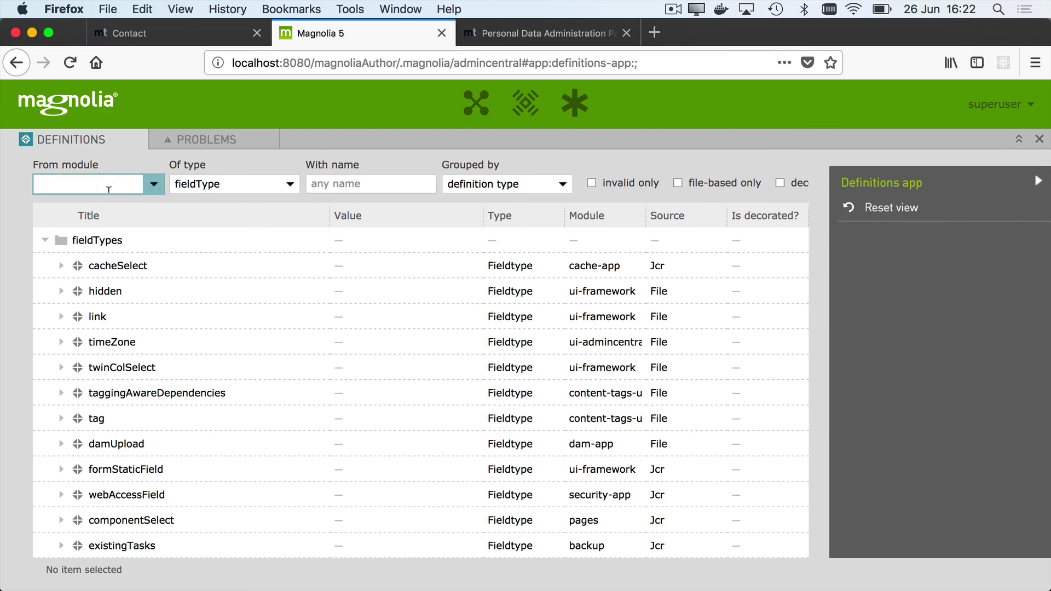
{"action": "type", "text": "ui"}
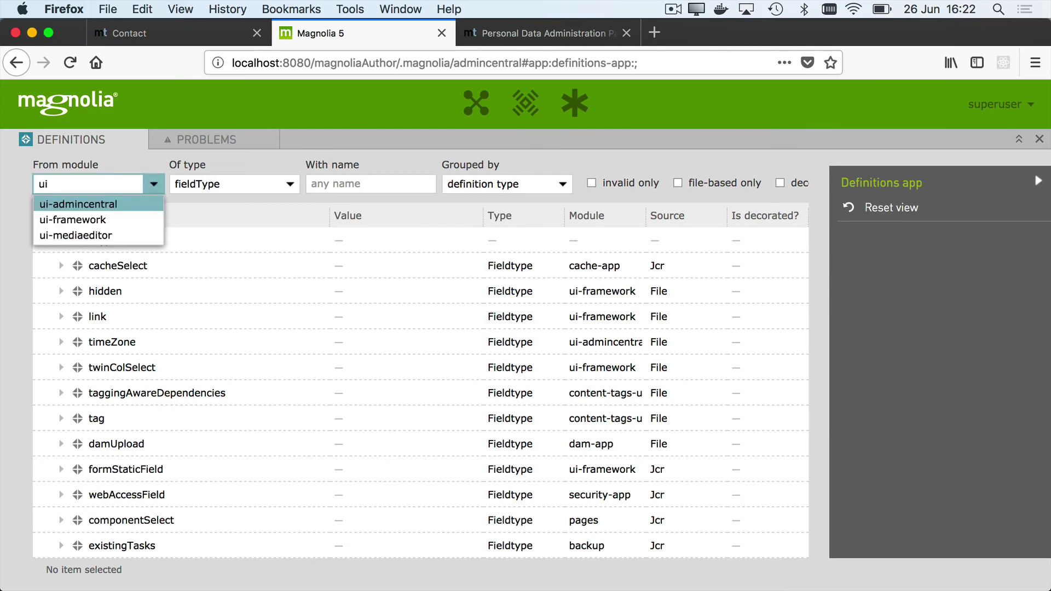
{"action": "key", "text": "Down"}
{"action": "key", "text": "Return"}
{"action": "left_click", "coordinate": [46, 241]}
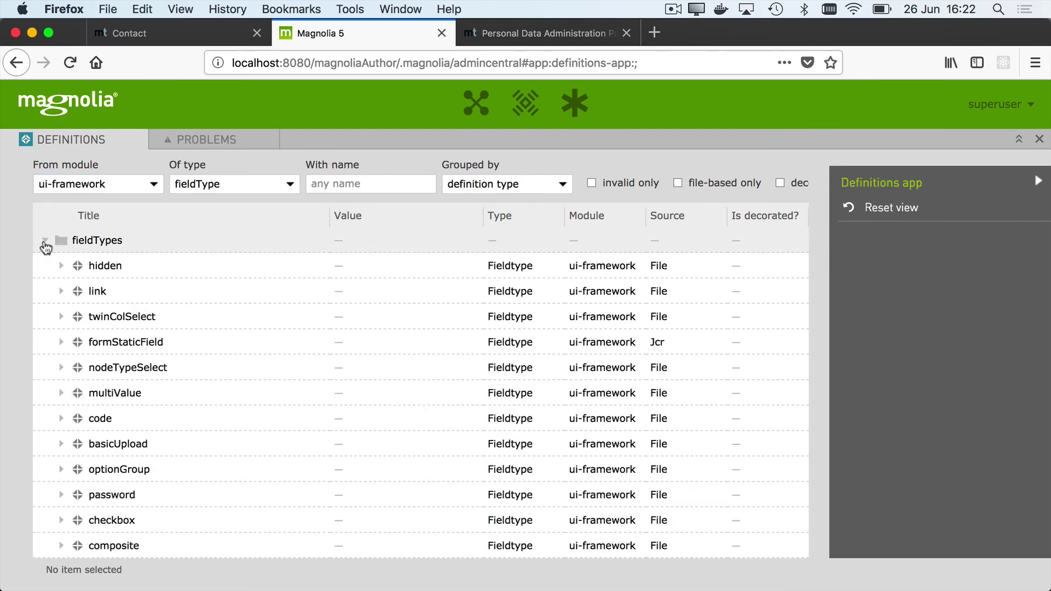
{"action": "left_click", "coordinate": [236, 387]}
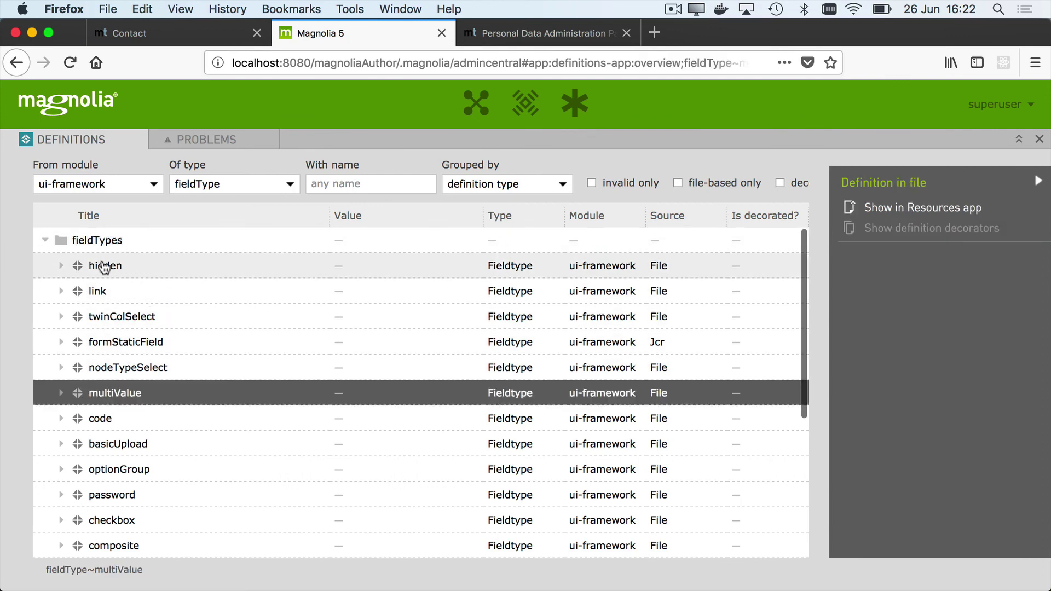
{"action": "scroll", "coordinate": [208, 377], "scroll_direction": "down", "scroll_amount": 5}
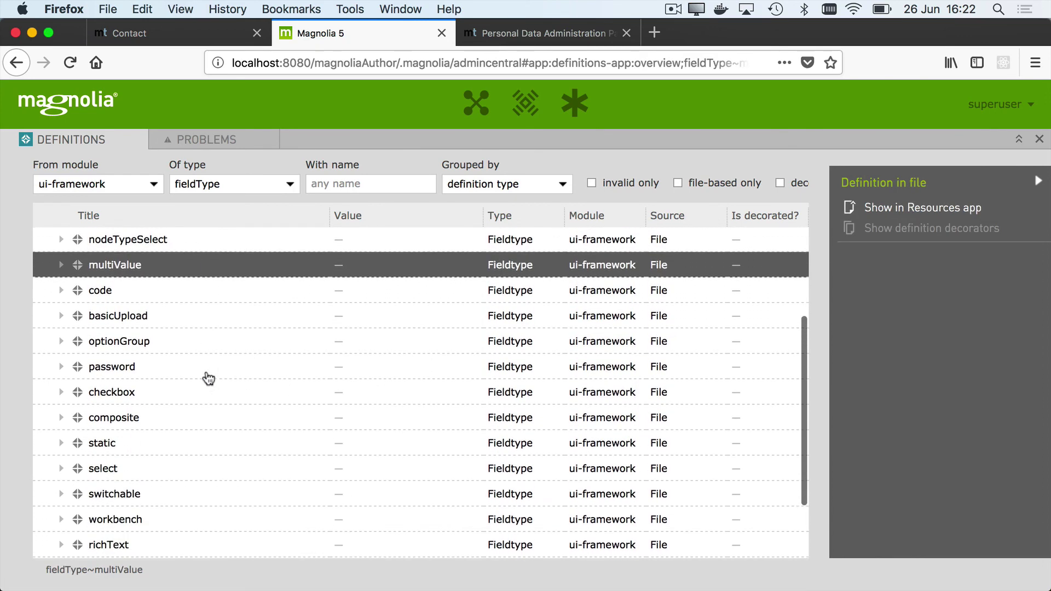